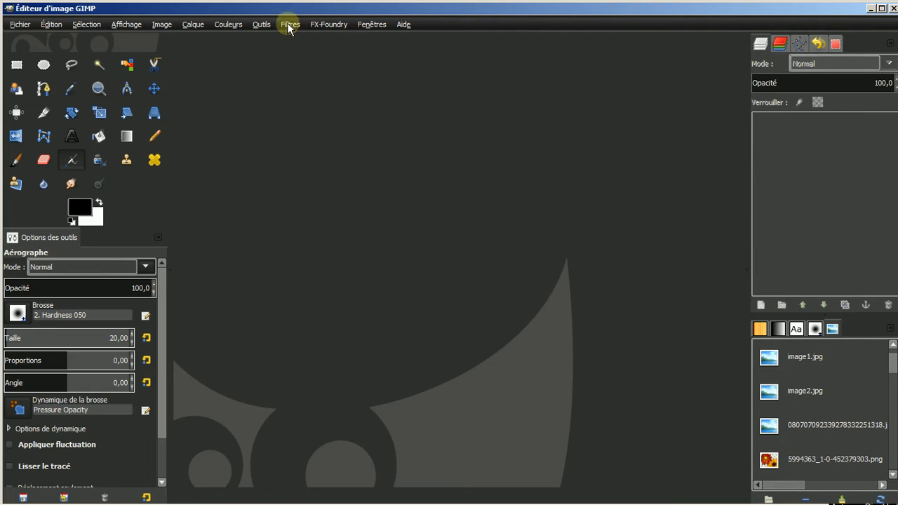
{"action": "left_click", "coordinate": [289, 25]}
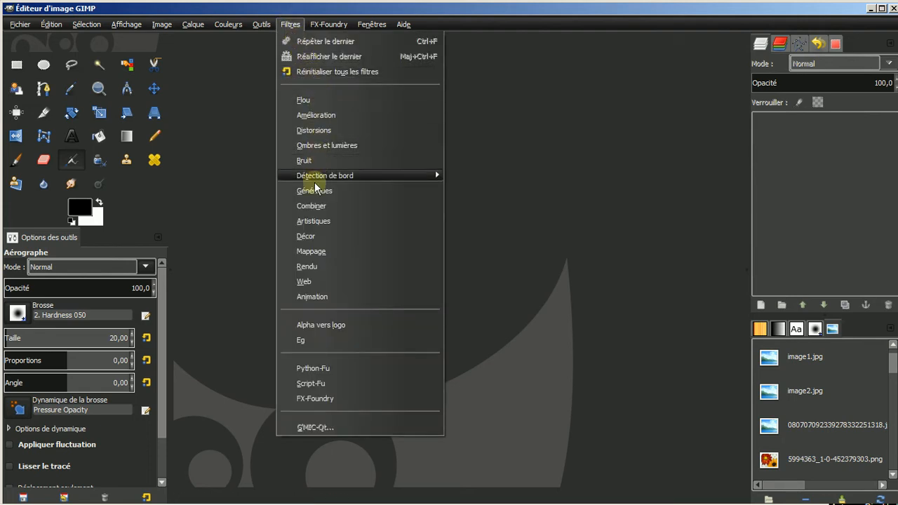
{"action": "mouse_move", "coordinate": [312, 209]}
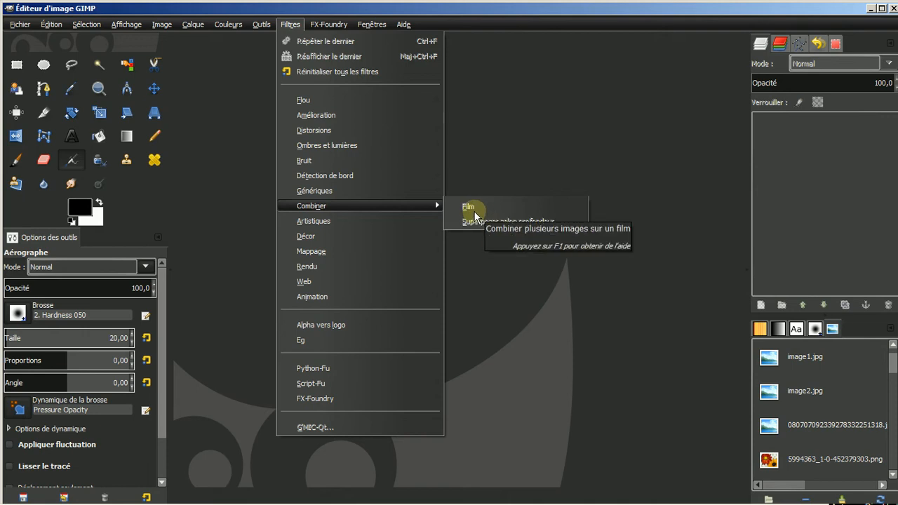
{"action": "left_click", "coordinate": [509, 157]}
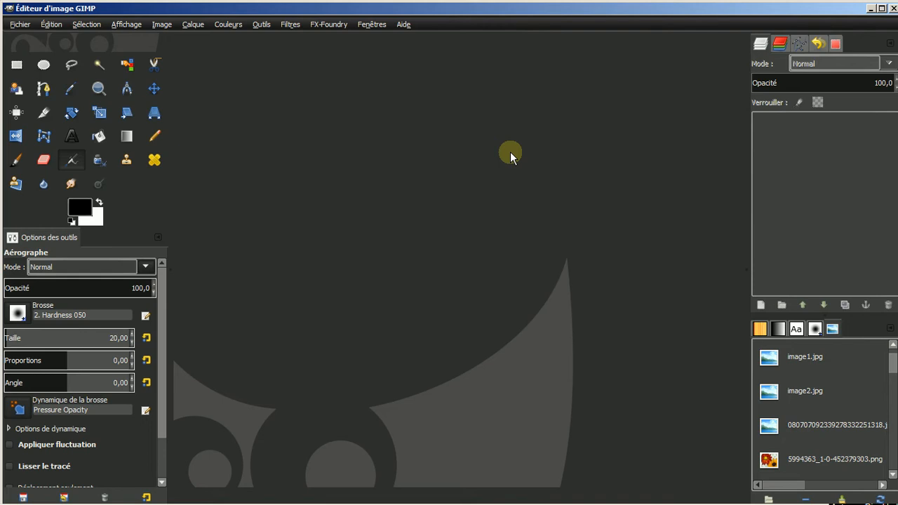
Copy the personal brushes folder path C:\Users\samsung\.gimp-2.8\brushes from the preferences, then cancel the preferences and quit GIMP.
{"action": "left_click", "coordinate": [52, 23]}
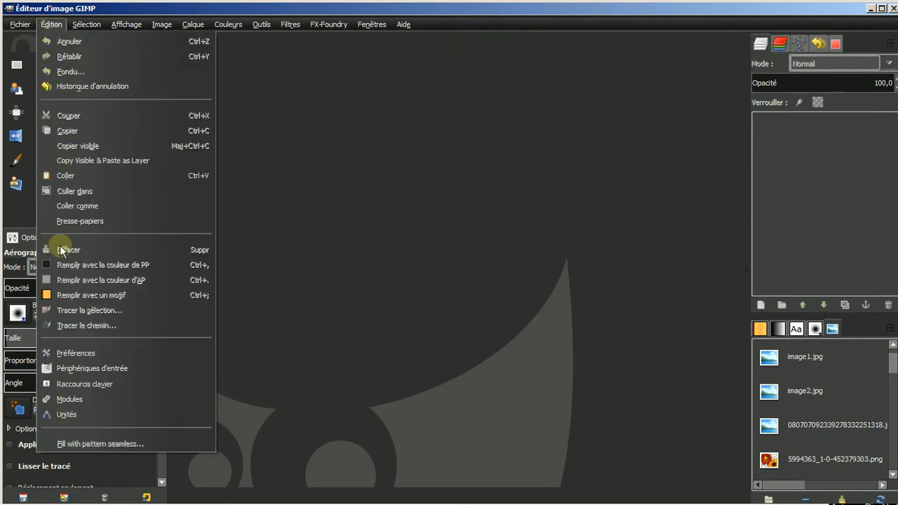
{"action": "left_click", "coordinate": [75, 352]}
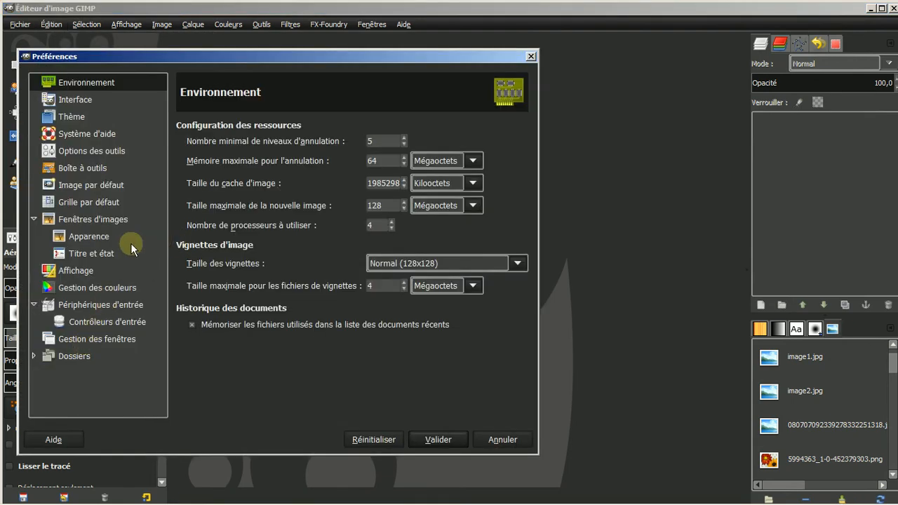
{"action": "left_click", "coordinate": [33, 356]}
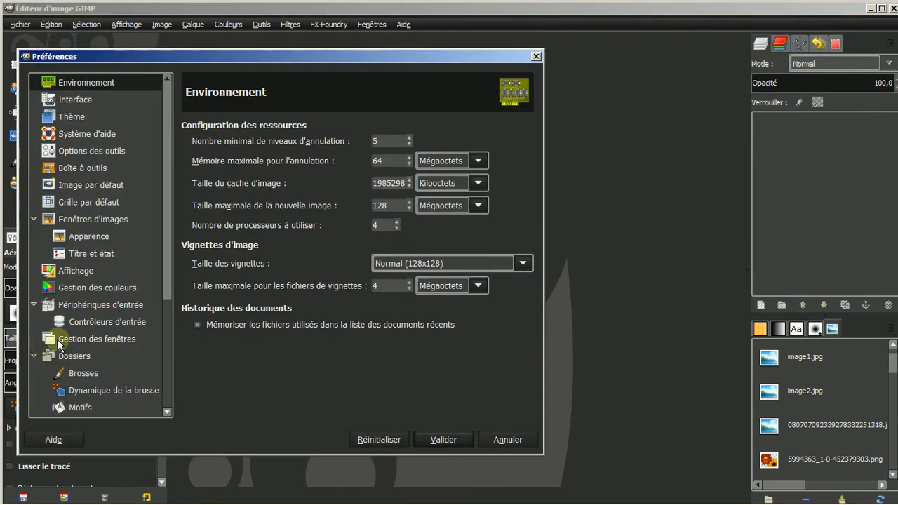
{"action": "left_click", "coordinate": [82, 374]}
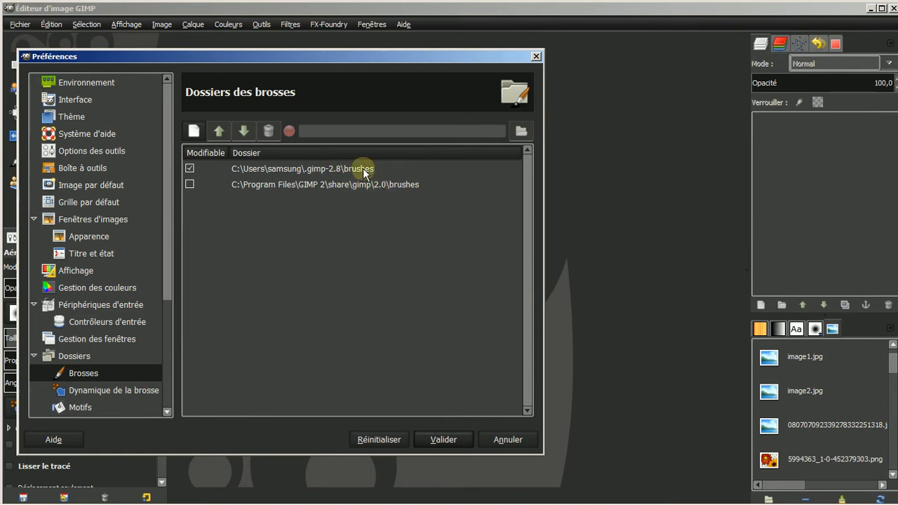
{"action": "left_click", "coordinate": [282, 168]}
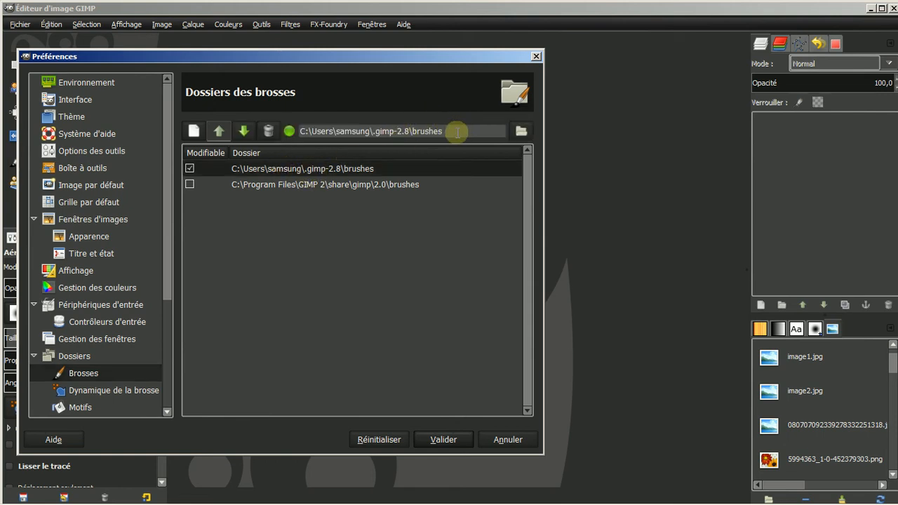
{"action": "right_click", "coordinate": [352, 132]}
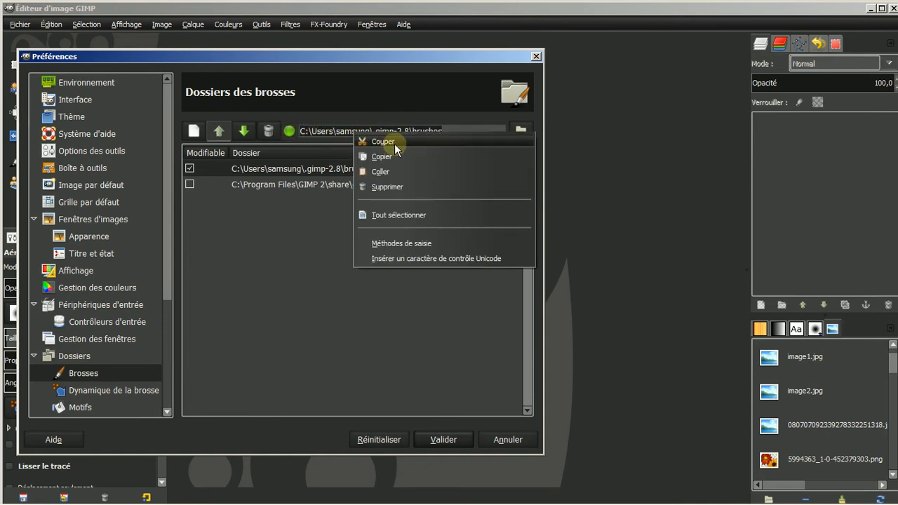
{"action": "left_click", "coordinate": [389, 157]}
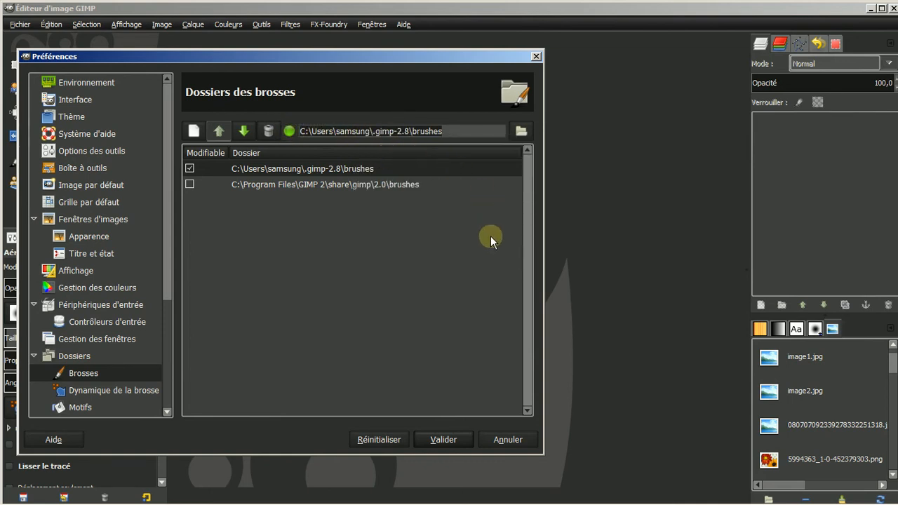
{"action": "left_click", "coordinate": [500, 440]}
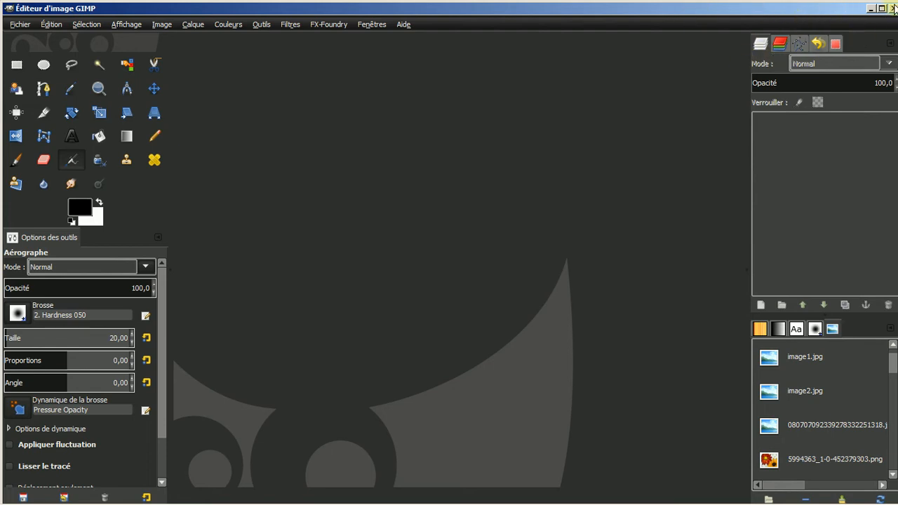
{"action": "left_click", "coordinate": [893, 8]}
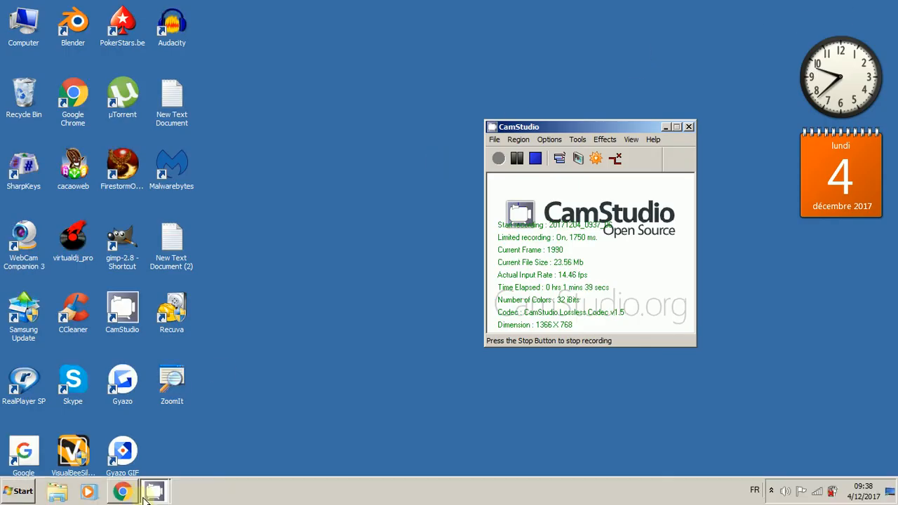
Switch to Chrome and save the linked pandora-combine-0.9.3.scm script from the Pandora page to the Downloads folder.
{"action": "left_click", "coordinate": [128, 492]}
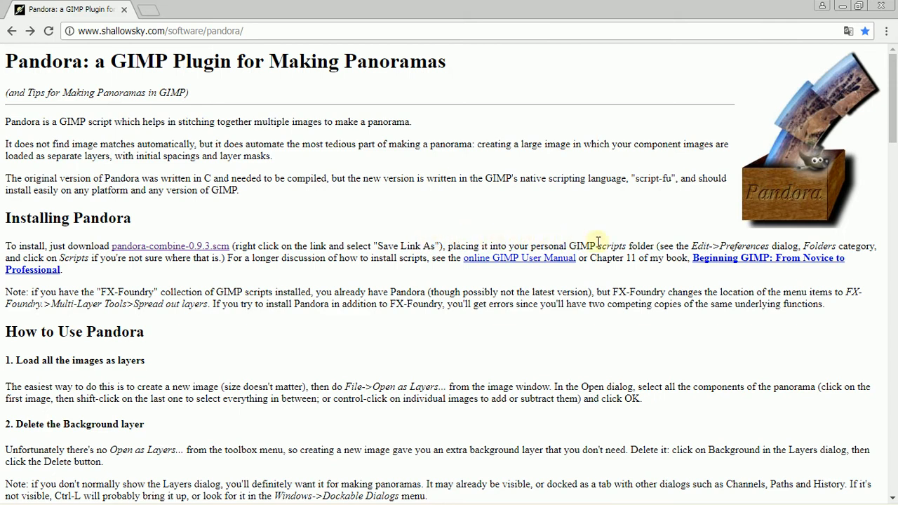
{"action": "right_click", "coordinate": [142, 249]}
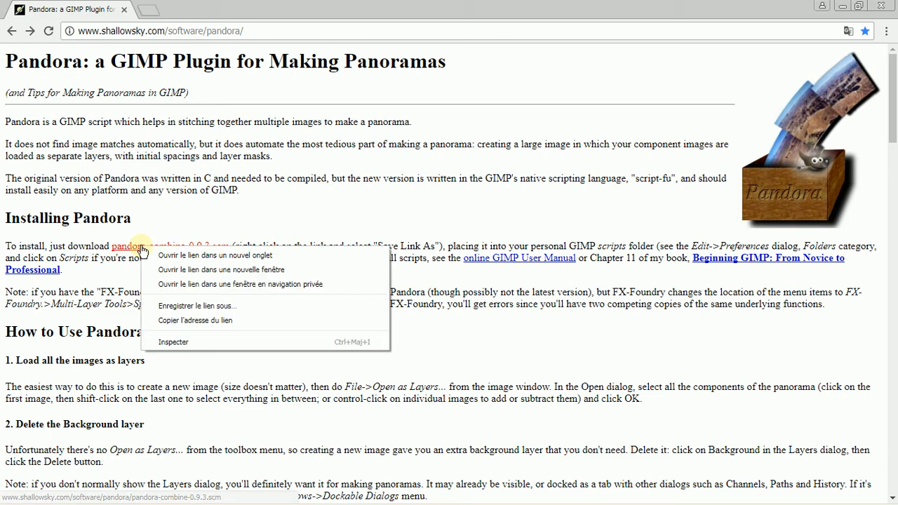
{"action": "left_click", "coordinate": [192, 306]}
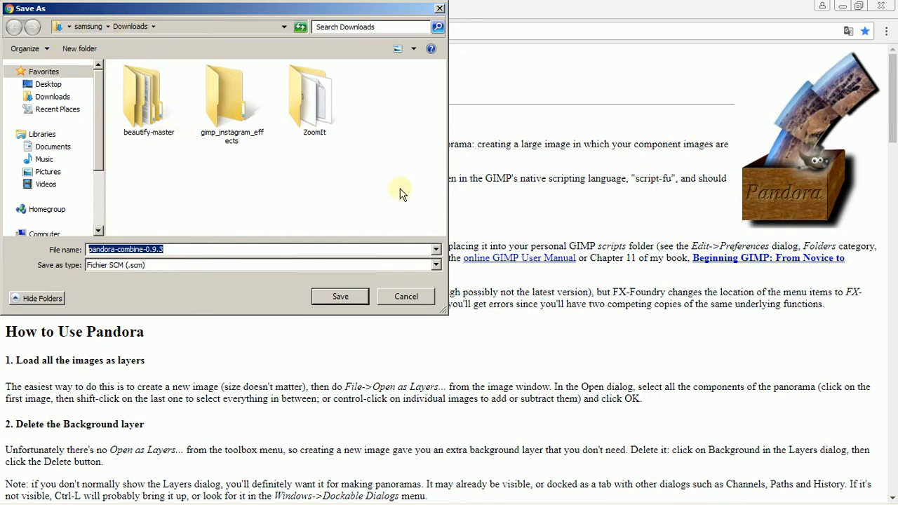
{"action": "left_click", "coordinate": [340, 297]}
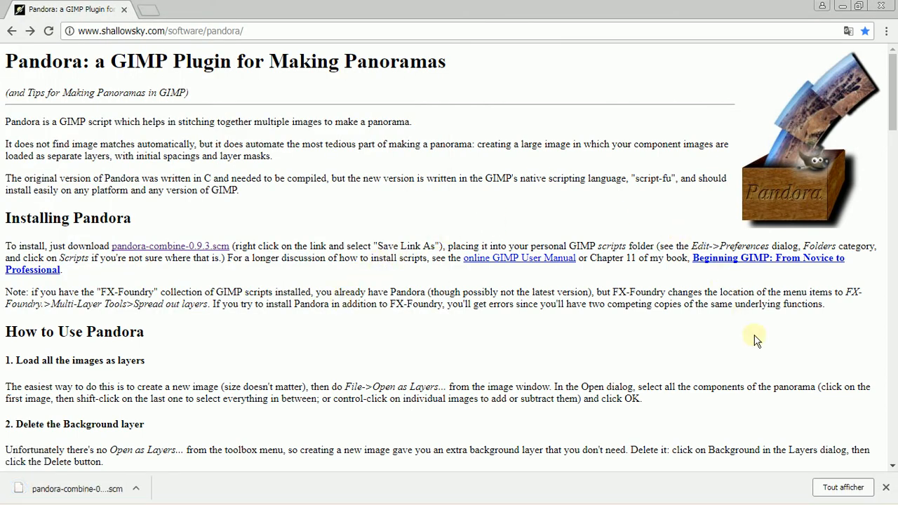
Show the downloaded Pandora script in its folder and reduce the Downloads window so it floats over the browser.
{"action": "left_click", "coordinate": [839, 493]}
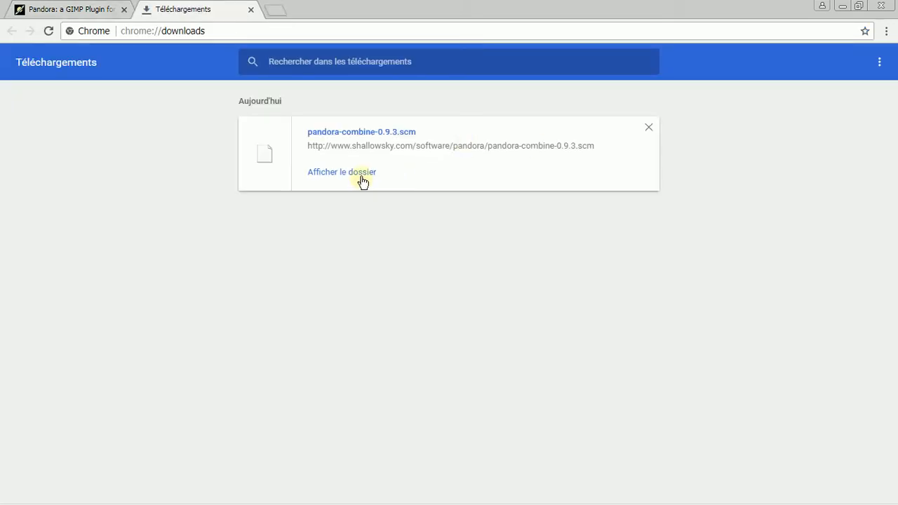
{"action": "left_click", "coordinate": [362, 173]}
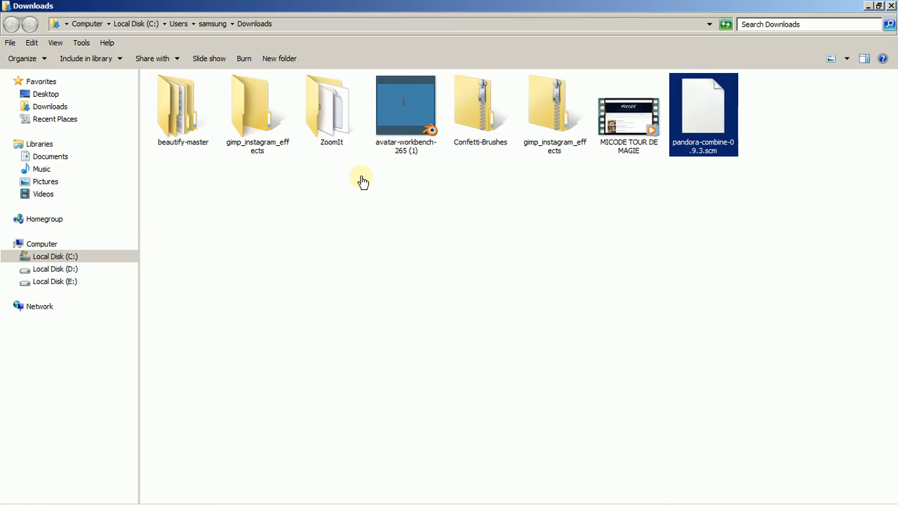
{"action": "left_click", "coordinate": [878, 6]}
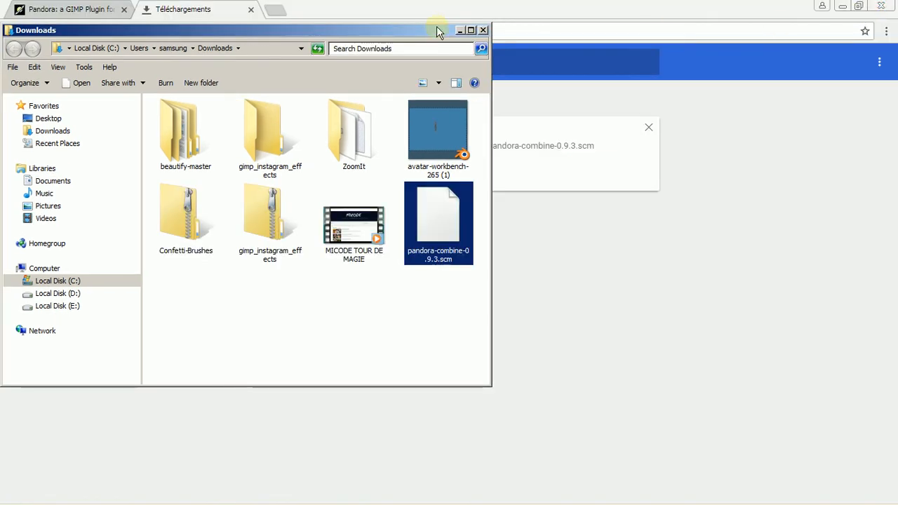
{"action": "left_click_drag", "start_coordinate": [417, 27], "coordinate": [684, 65]}
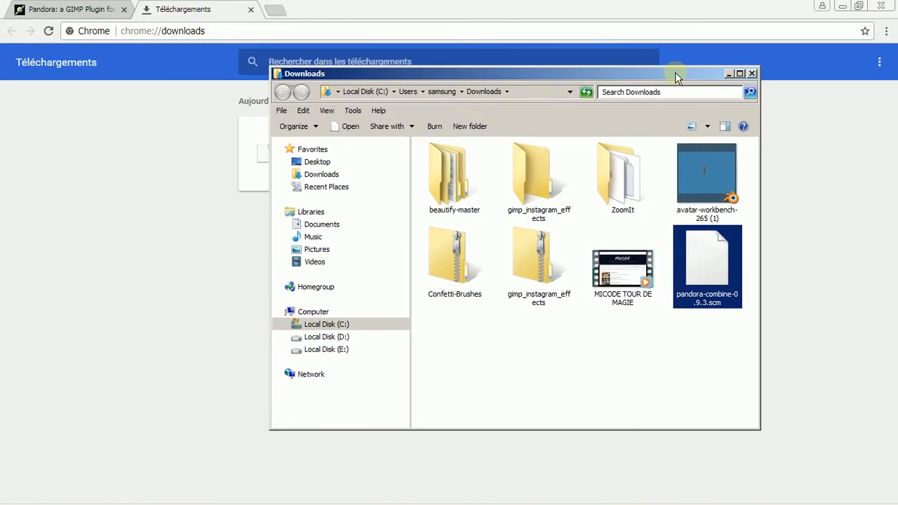
Close the downloads list and the Pandora page in Chrome, and reposition the Downloads window on the desktop.
{"action": "left_click", "coordinate": [250, 10]}
{"action": "left_click", "coordinate": [251, 10]}
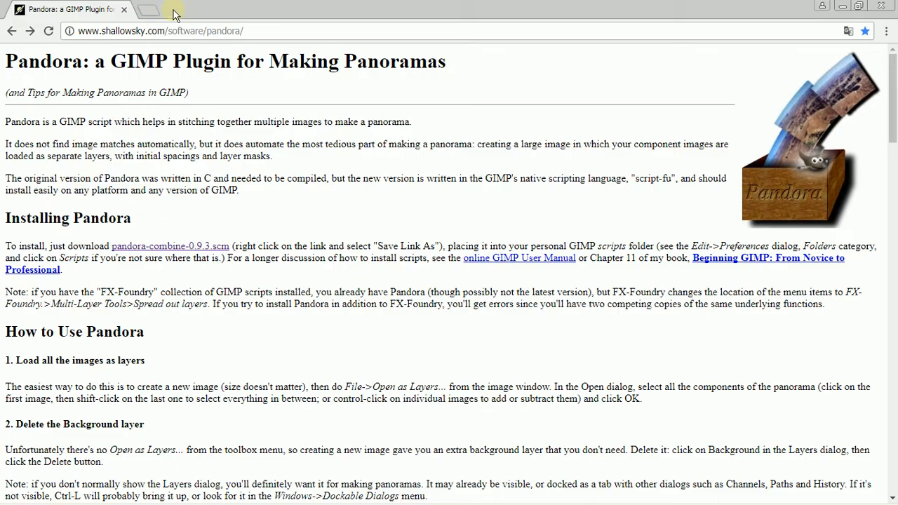
{"action": "left_click", "coordinate": [125, 10]}
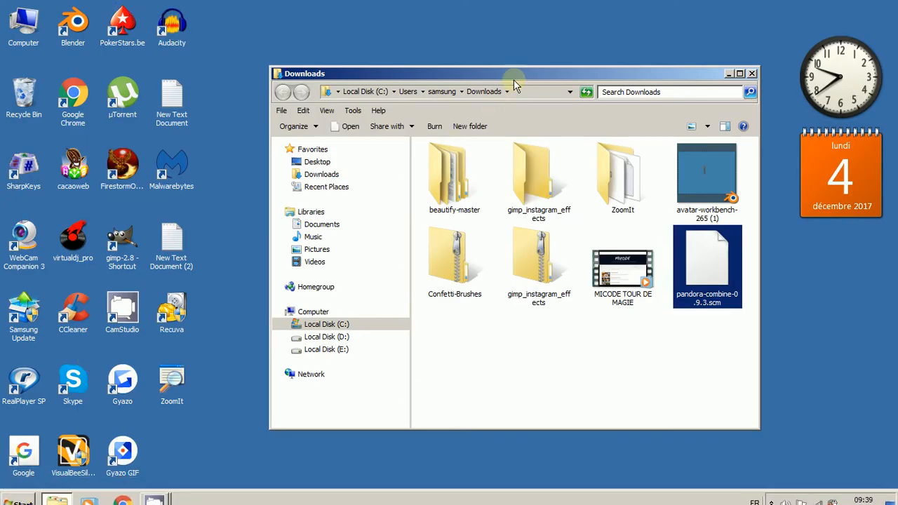
{"action": "left_click_drag", "start_coordinate": [517, 75], "coordinate": [552, 72]}
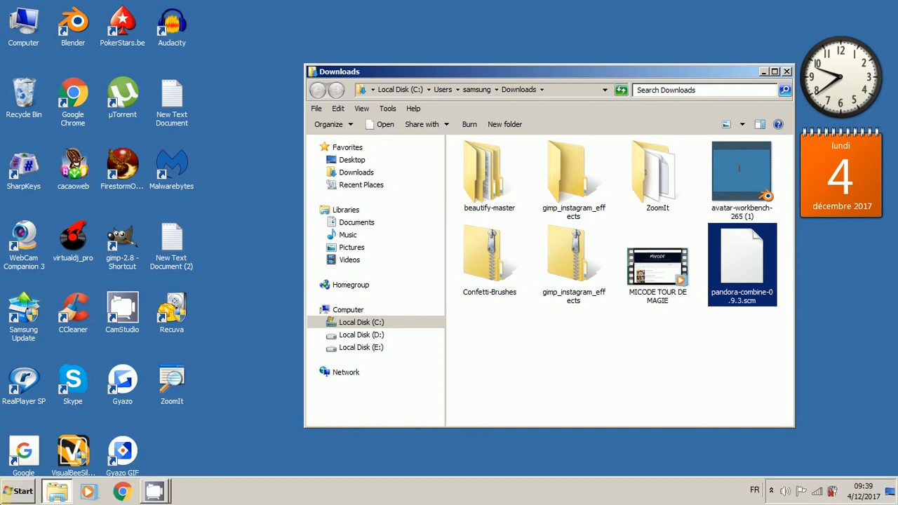
Open a Computer window and go to the copied folder path C:\Users\samsung\.gimp-2.8\brushes.
{"action": "left_click", "coordinate": [16, 493]}
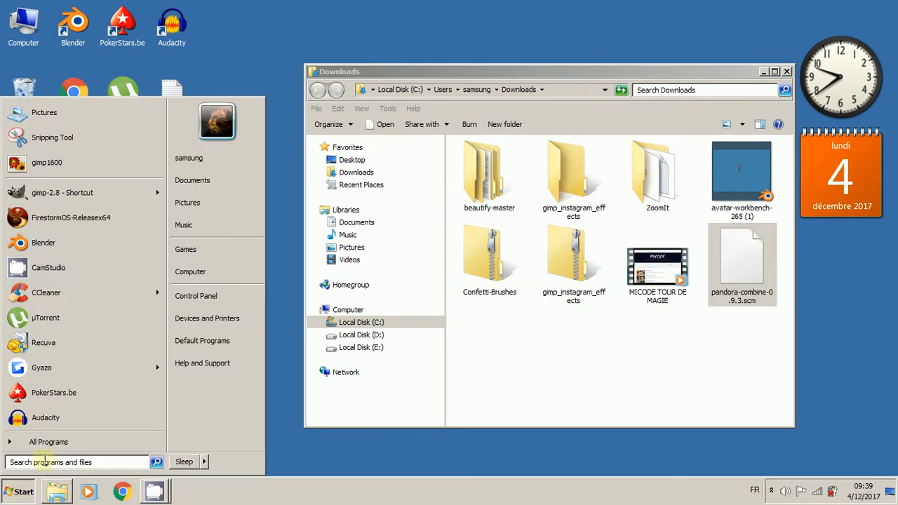
{"action": "left_click", "coordinate": [199, 272]}
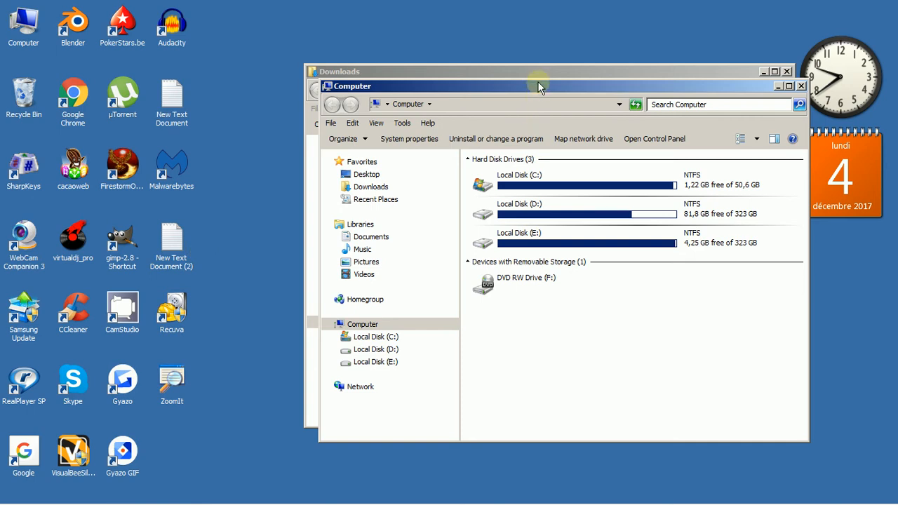
{"action": "left_click_drag", "start_coordinate": [538, 86], "coordinate": [306, 40]}
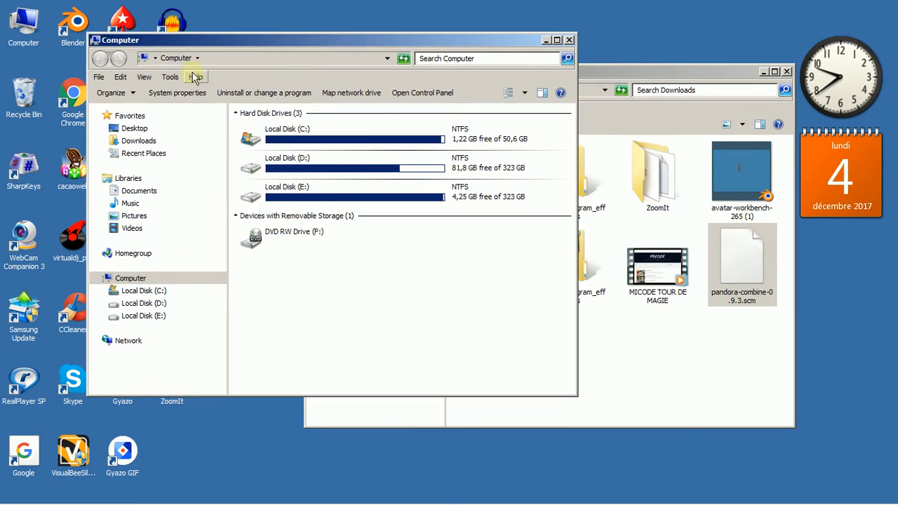
{"action": "left_click", "coordinate": [229, 59]}
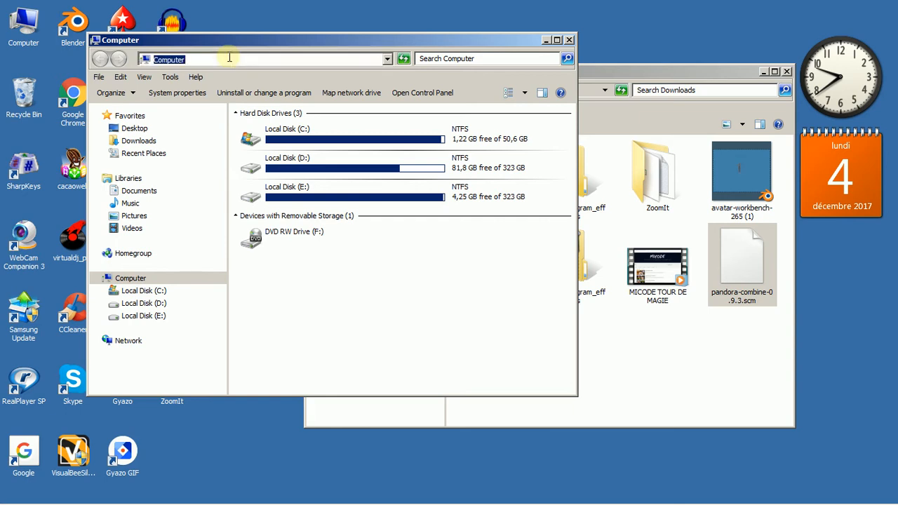
{"action": "right_click", "coordinate": [229, 59]}
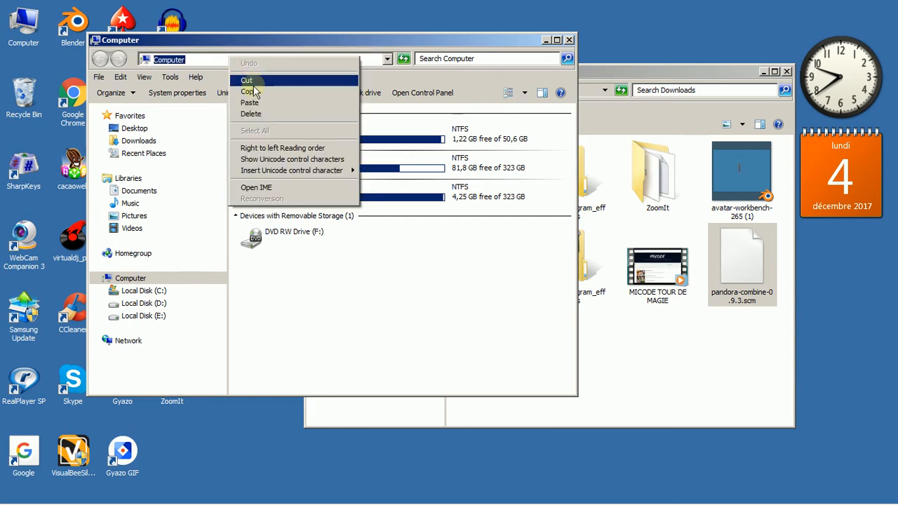
{"action": "left_click", "coordinate": [250, 103]}
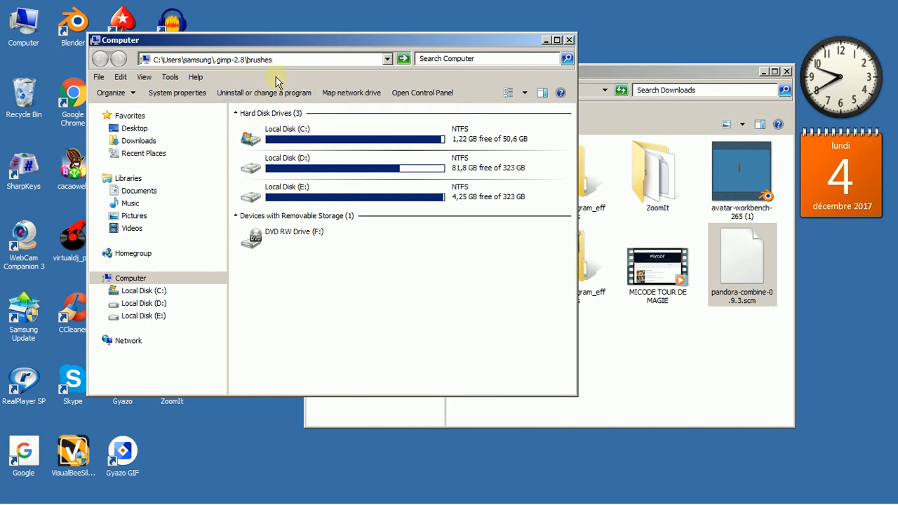
{"action": "key", "text": "Return"}
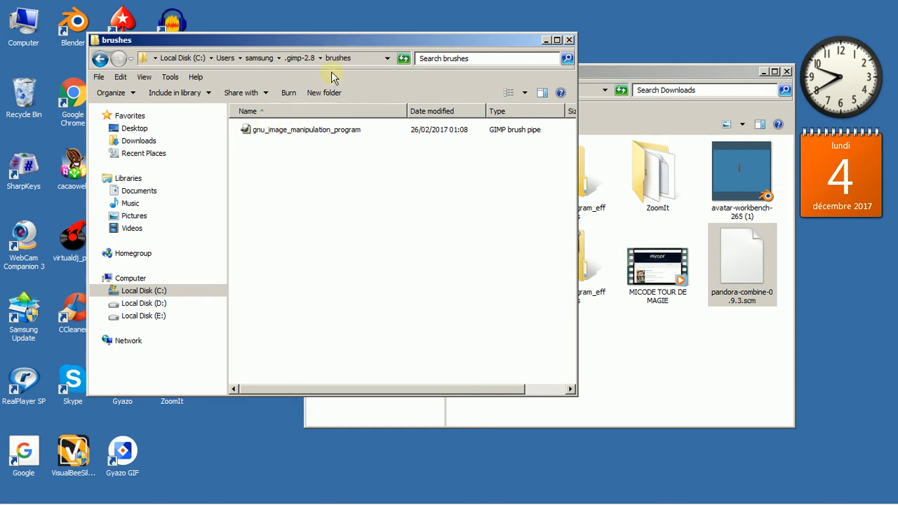
Go up to the .gimp-2.8 folder and arrange its window beside the Downloads window, with the .gimp-2.8 window in front.
{"action": "left_click", "coordinate": [293, 59]}
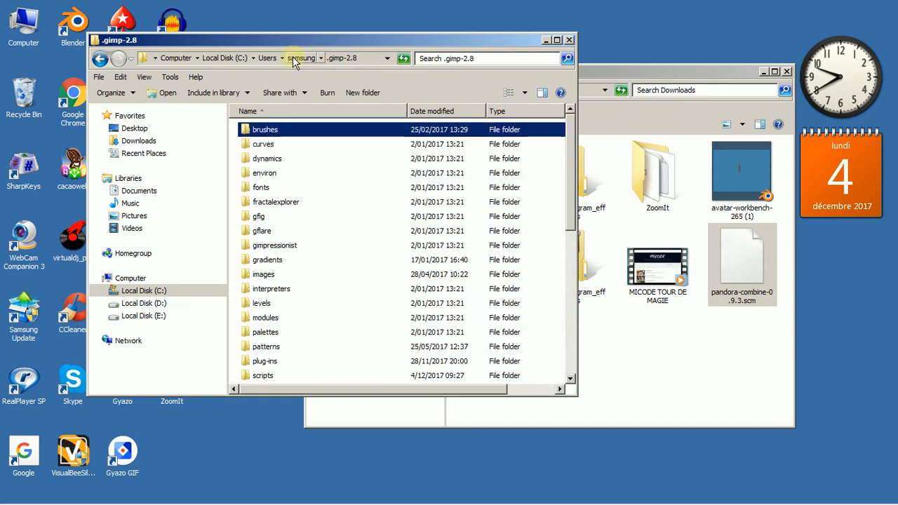
{"action": "left_click_drag", "start_coordinate": [358, 42], "coordinate": [283, 21]}
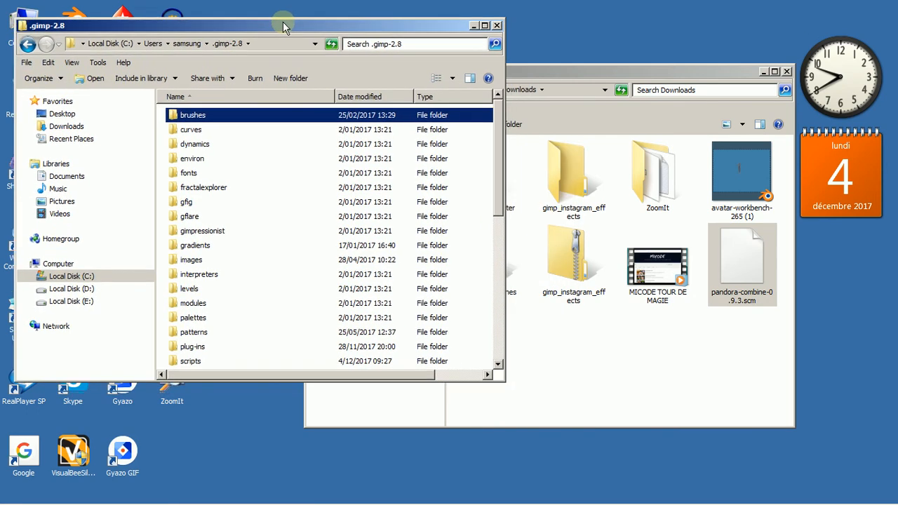
{"action": "left_click_drag", "start_coordinate": [535, 71], "coordinate": [592, 45]}
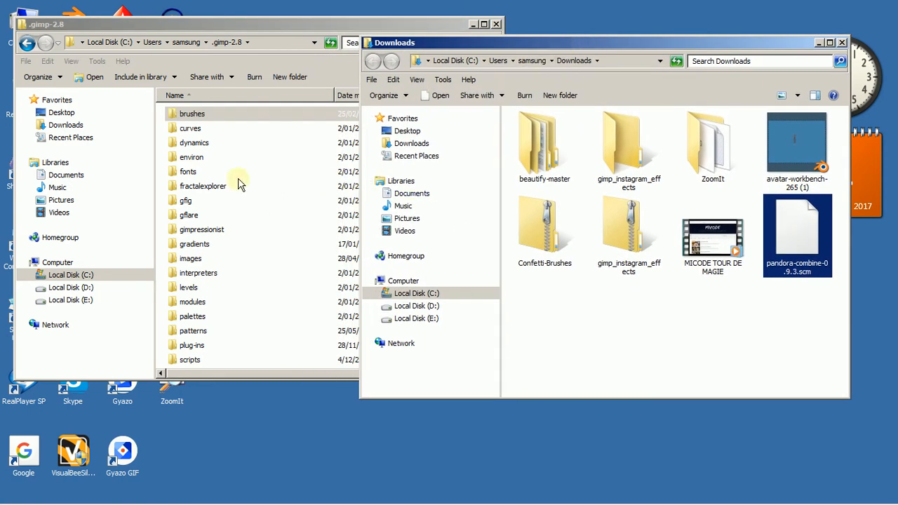
{"action": "left_click", "coordinate": [226, 113]}
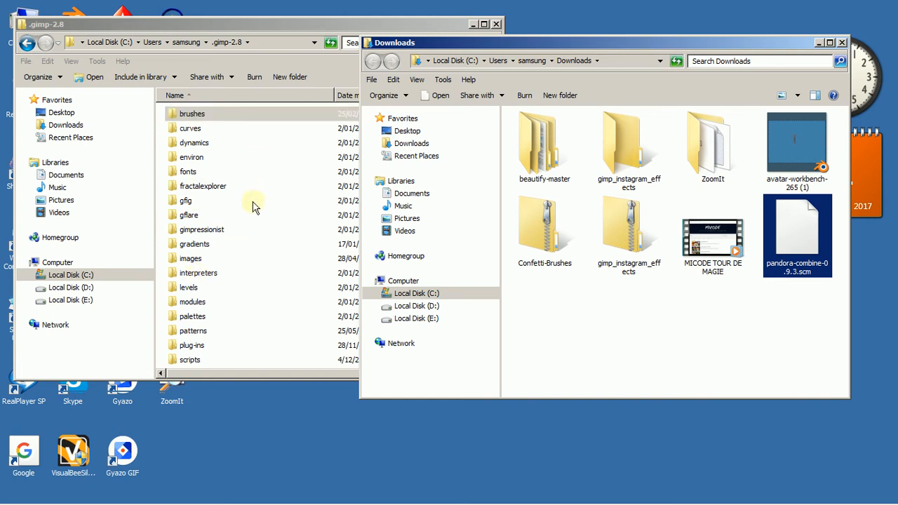
{"action": "left_click", "coordinate": [461, 23]}
{"action": "scroll", "coordinate": [496, 163], "scroll_direction": "down", "scroll_amount": 1}
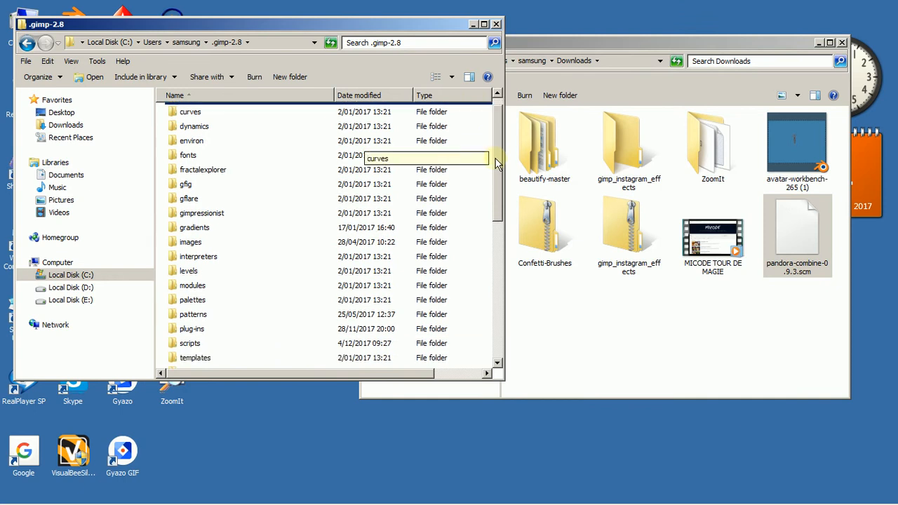
Move pandora-combine-0.9.3.scm from Downloads into the scripts subfolder of .gimp-2.8 and close both folder windows.
{"action": "left_click_drag", "start_coordinate": [496, 163], "coordinate": [489, 192]}
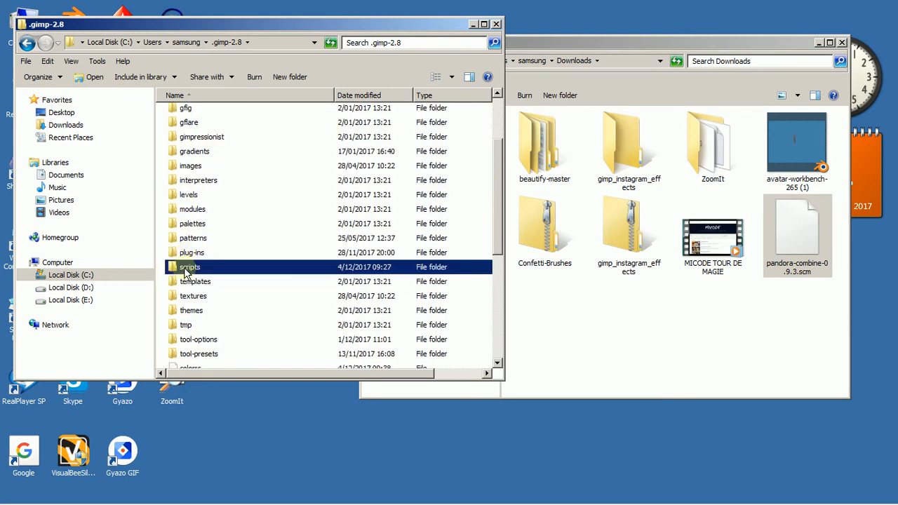
{"action": "double_click", "coordinate": [186, 272]}
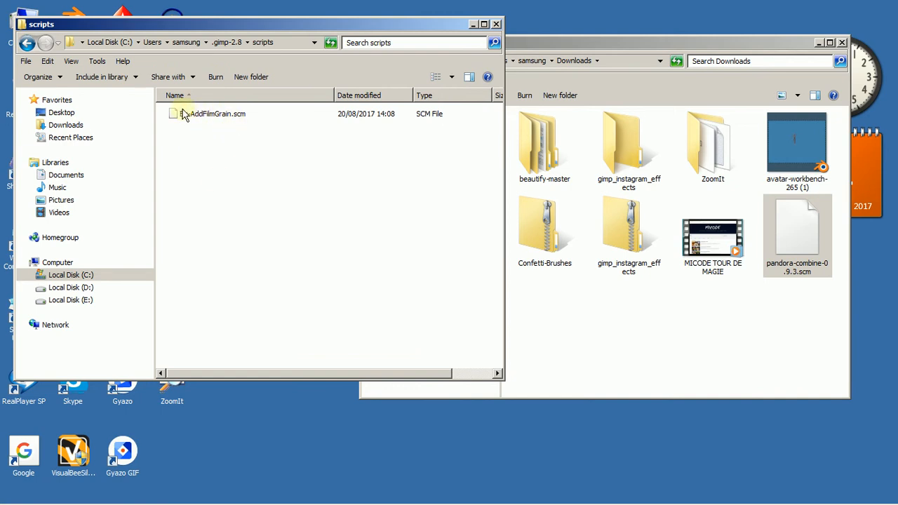
{"action": "left_click", "coordinate": [805, 212]}
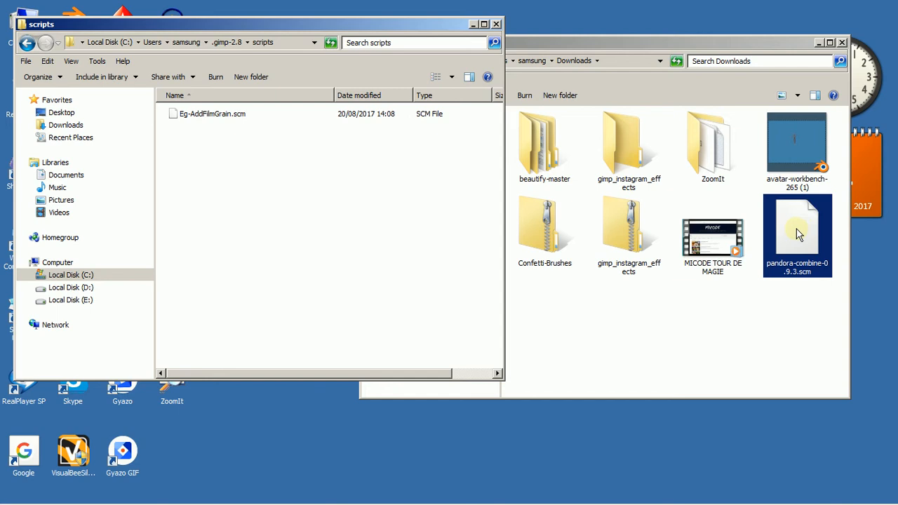
{"action": "left_click_drag", "start_coordinate": [796, 234], "coordinate": [455, 206]}
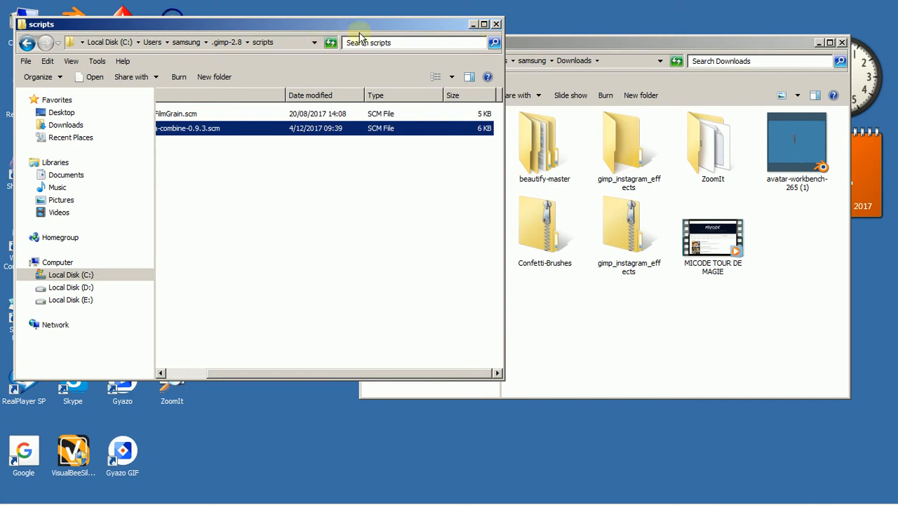
{"action": "left_click", "coordinate": [495, 25]}
{"action": "left_click", "coordinate": [841, 43]}
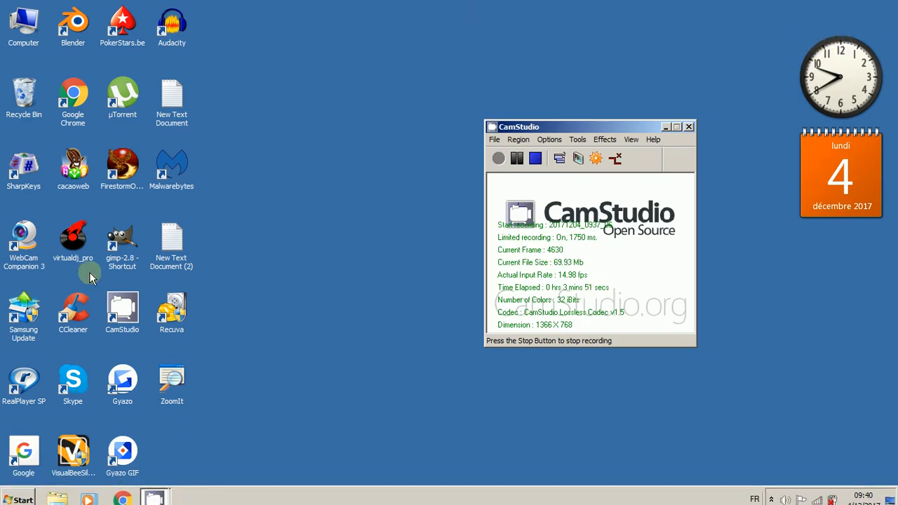
Launch GIMP and check the Combiner filters for the Arrange as Panorama command.
{"action": "double_click", "coordinate": [122, 242]}
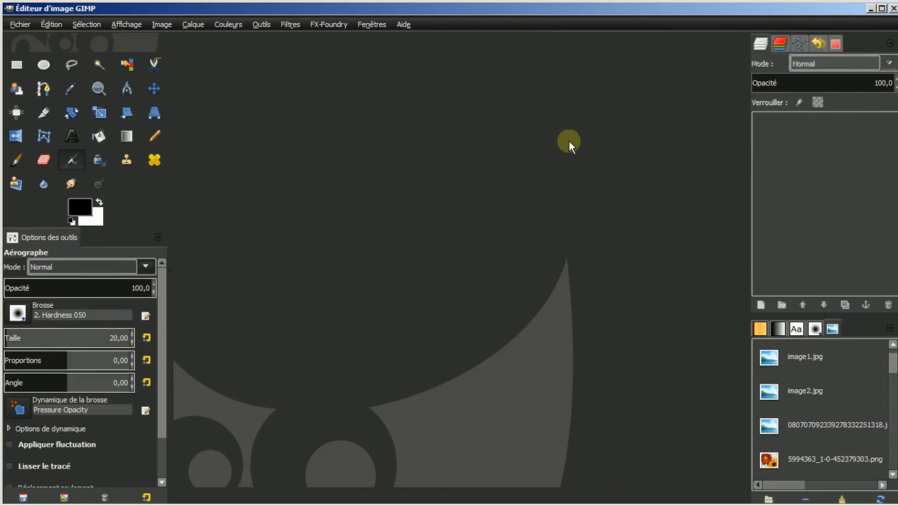
{"action": "left_click", "coordinate": [289, 25]}
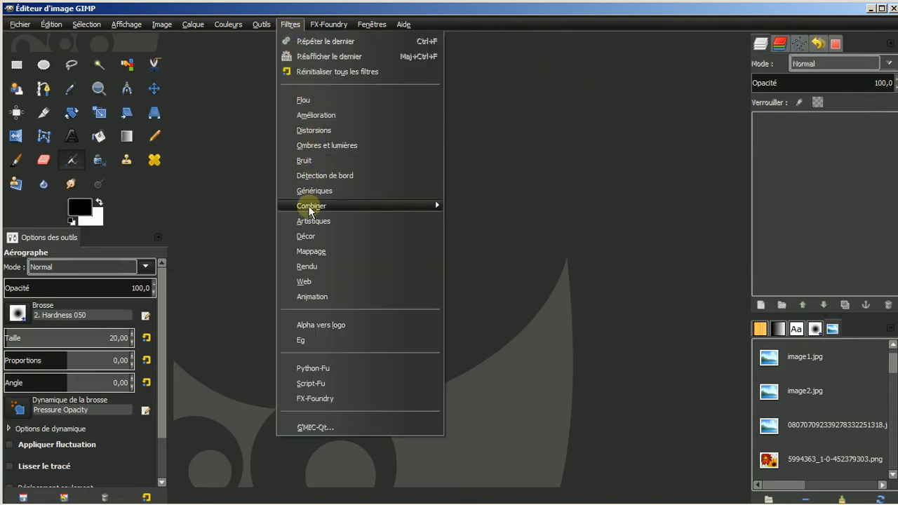
{"action": "mouse_move", "coordinate": [315, 210]}
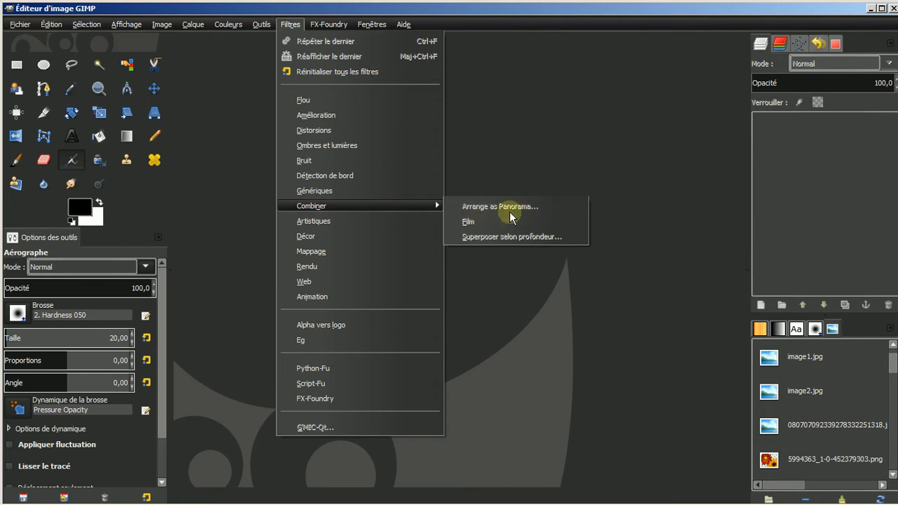
{"action": "left_click", "coordinate": [548, 167]}
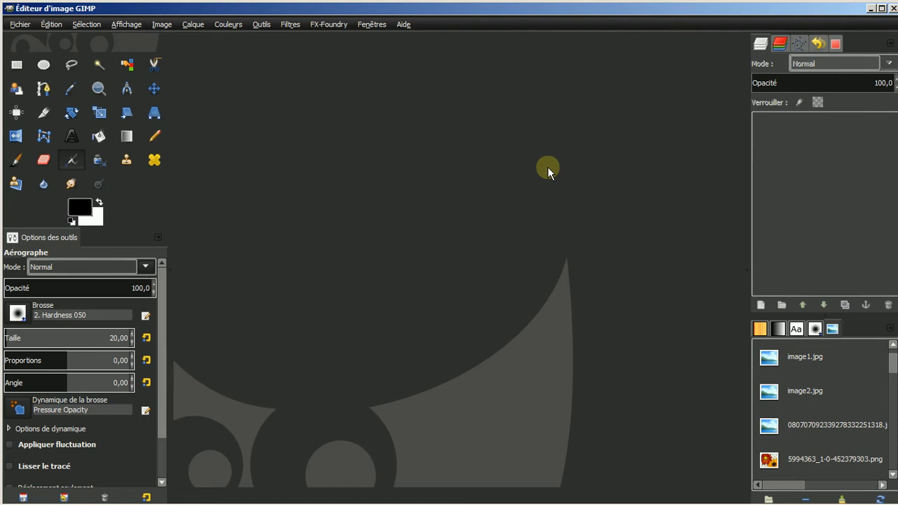
Open image1.jpg, image2.jpg and image3.jpg as layers from the dossier créas gimp\panorama folder on Local Disk (D:).
{"action": "left_click", "coordinate": [19, 27]}
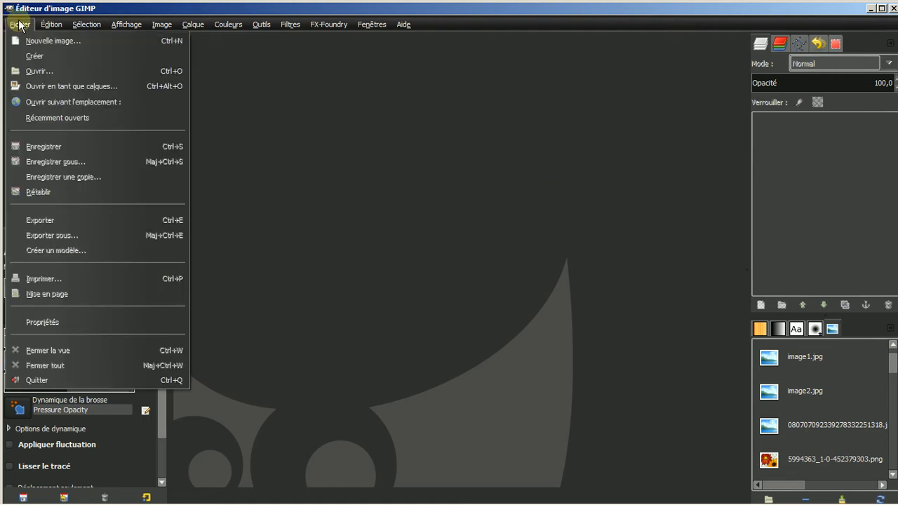
{"action": "left_click", "coordinate": [56, 59]}
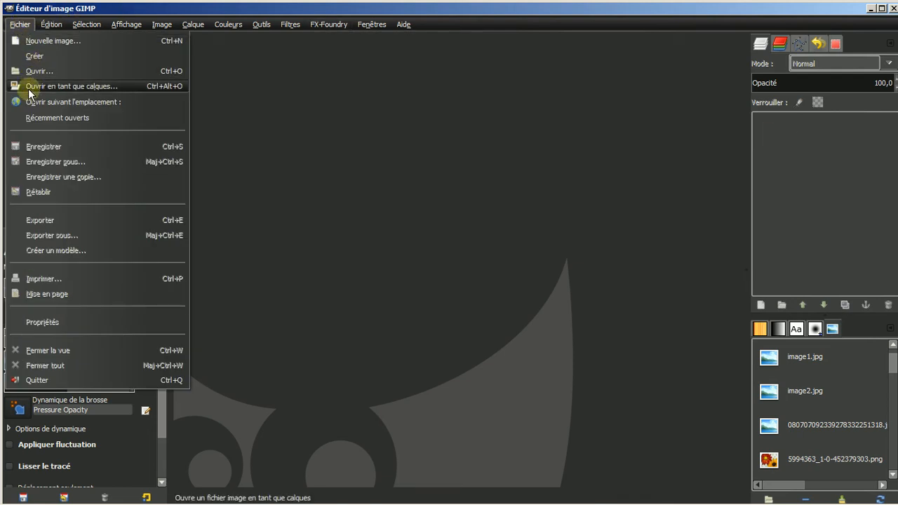
{"action": "left_click", "coordinate": [28, 87]}
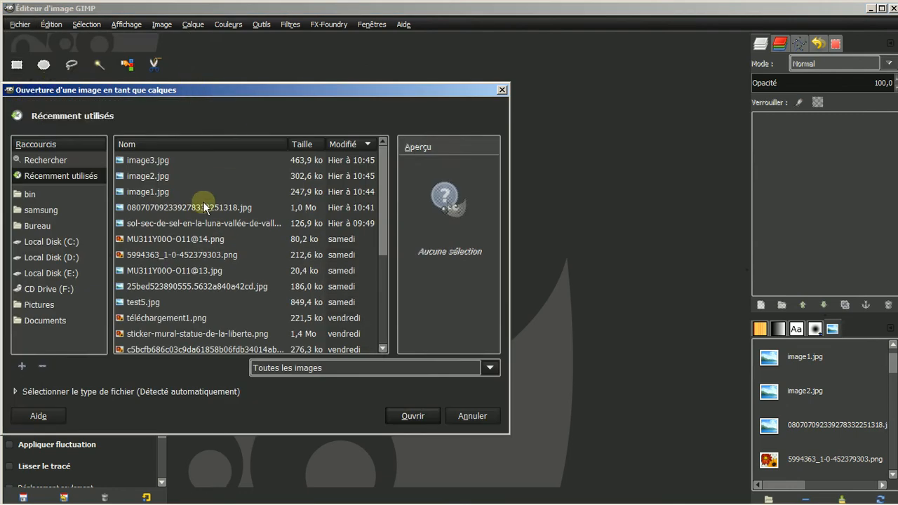
{"action": "left_click", "coordinate": [42, 226]}
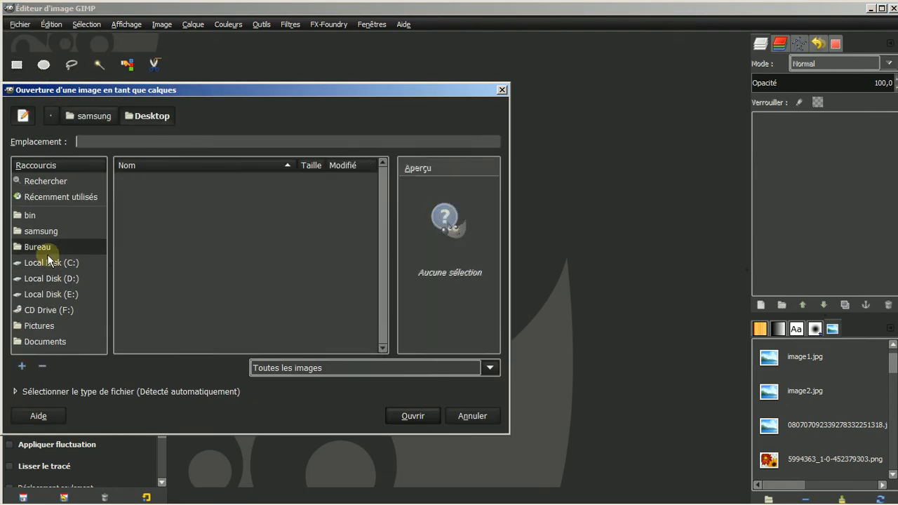
{"action": "left_click", "coordinate": [61, 280]}
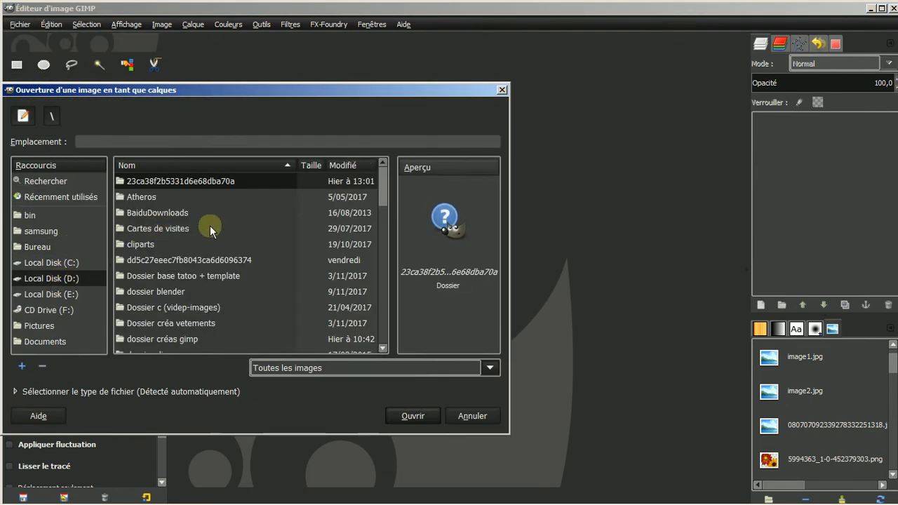
{"action": "double_click", "coordinate": [162, 340]}
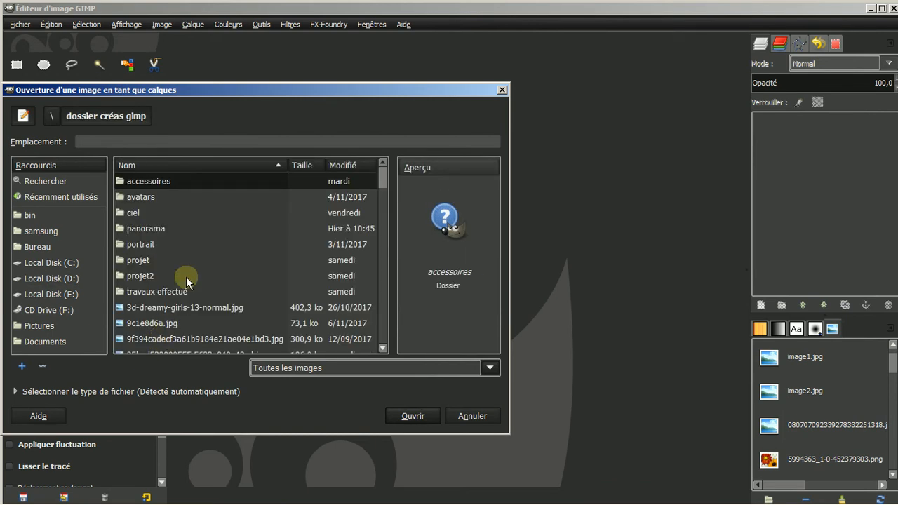
{"action": "double_click", "coordinate": [129, 231]}
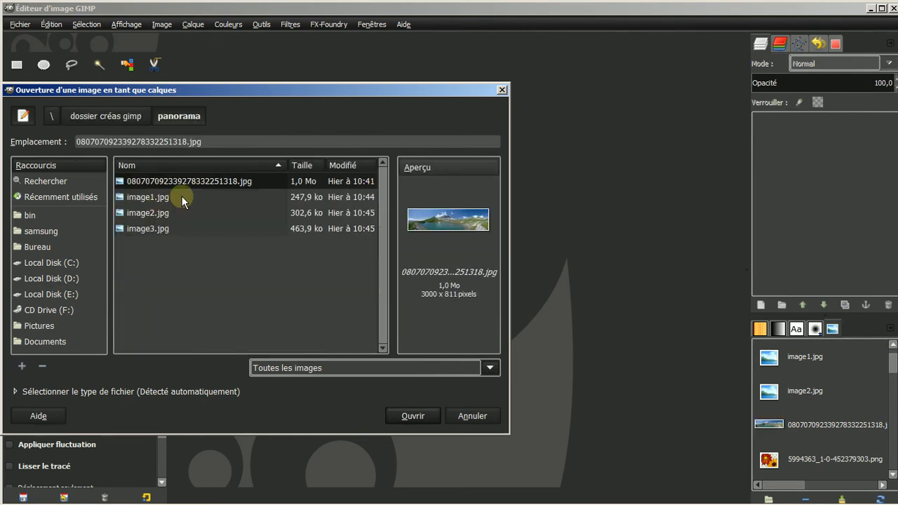
{"action": "left_click", "coordinate": [162, 199]}
{"action": "left_click", "coordinate": [163, 212], "text": "ctrl"}
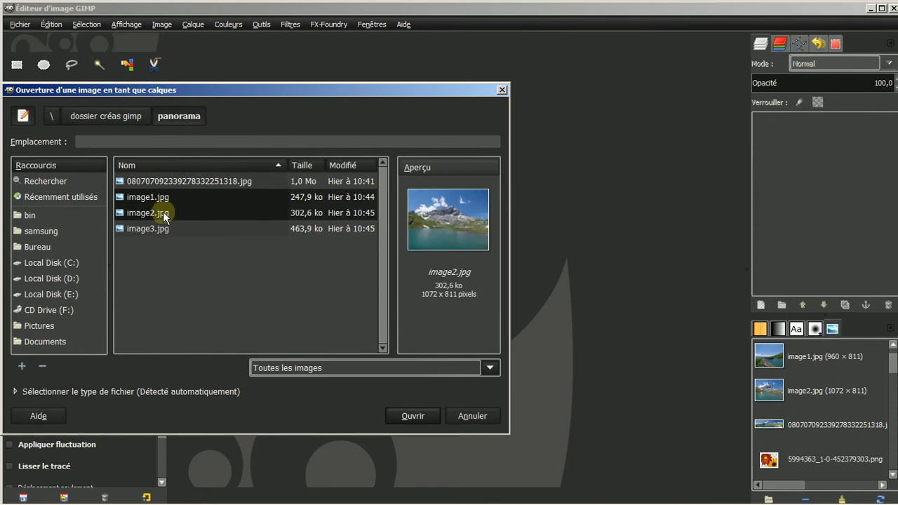
{"action": "left_click", "coordinate": [161, 230], "text": "ctrl"}
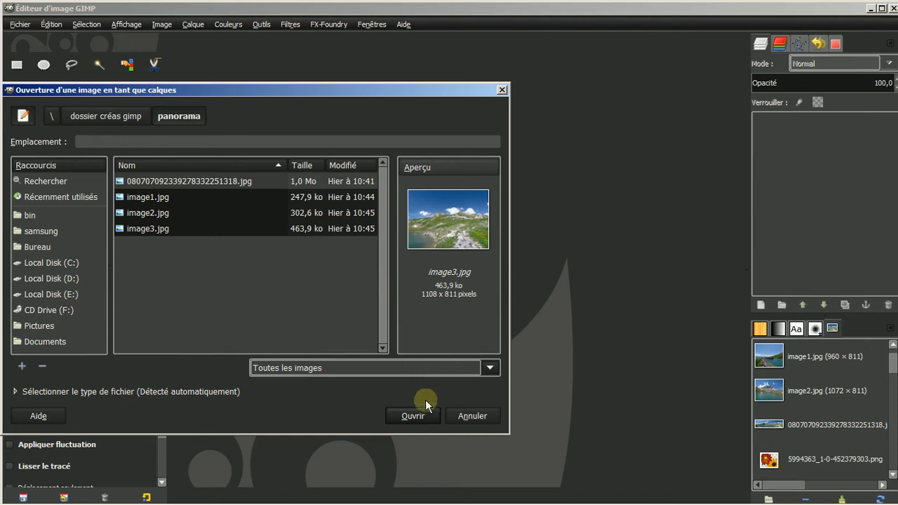
{"action": "left_click", "coordinate": [413, 415]}
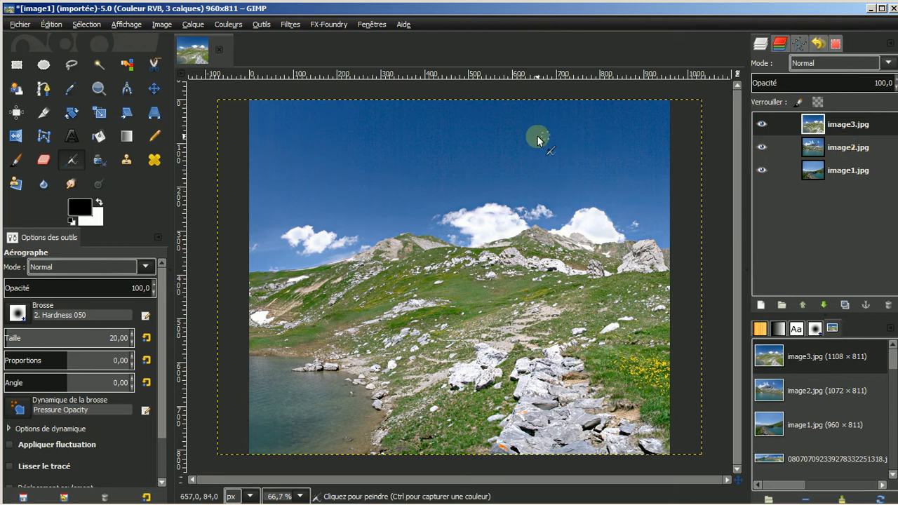
Try Arrange as Panorama on the three layers with 50 percent overlap, Top Layer on Right and Use Layer Masks, and undo it.
{"action": "left_click", "coordinate": [289, 25]}
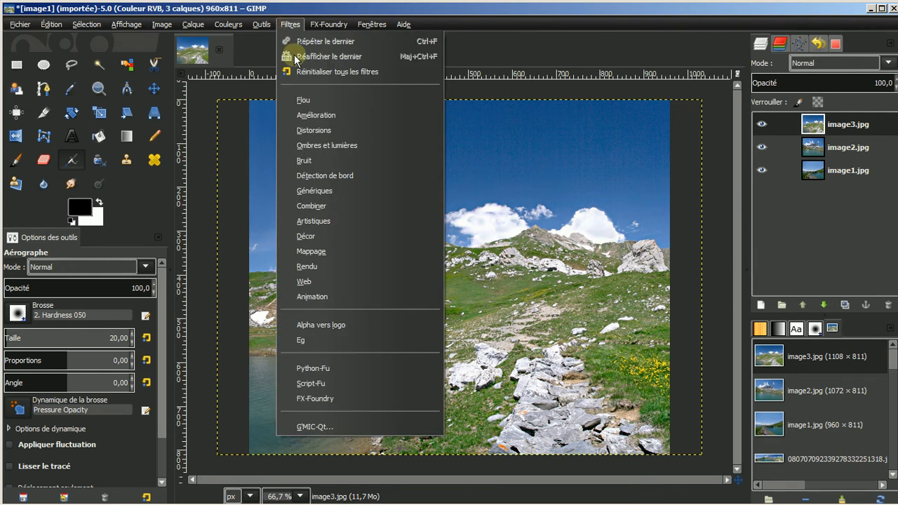
{"action": "mouse_move", "coordinate": [318, 219]}
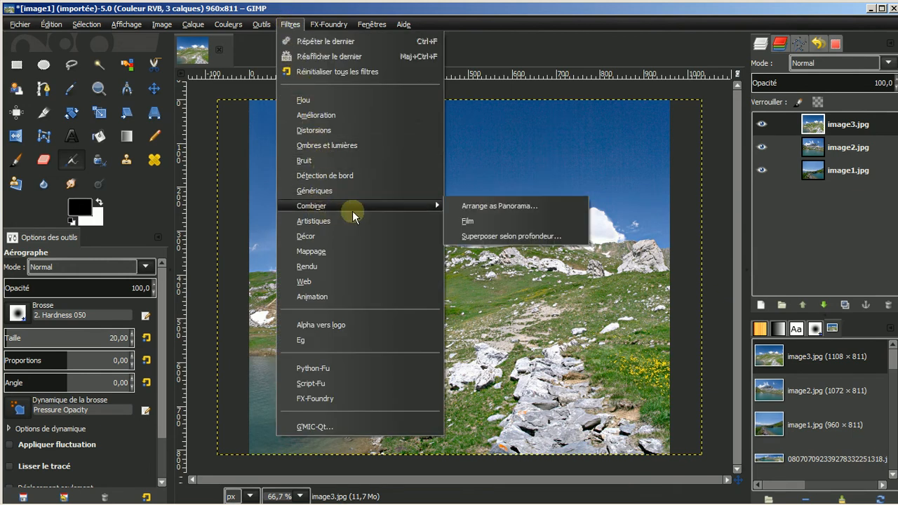
{"action": "left_click", "coordinate": [496, 206]}
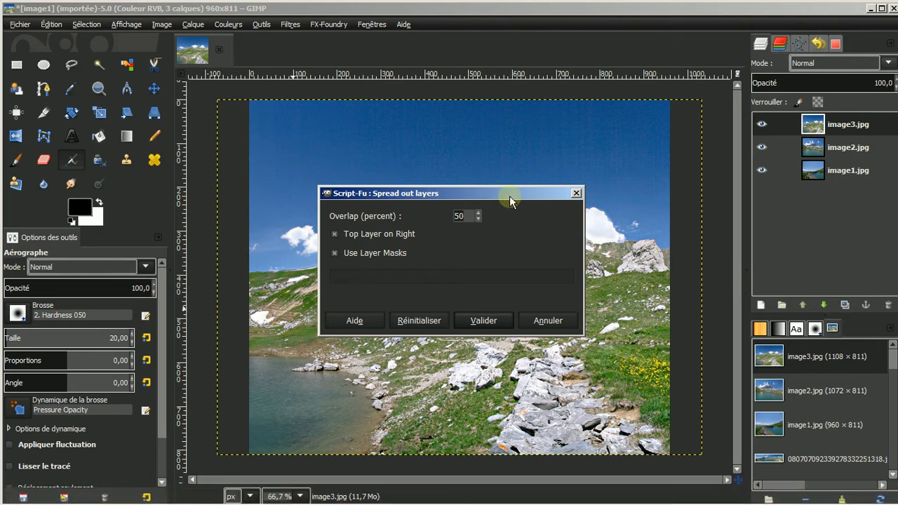
{"action": "left_click", "coordinate": [479, 323]}
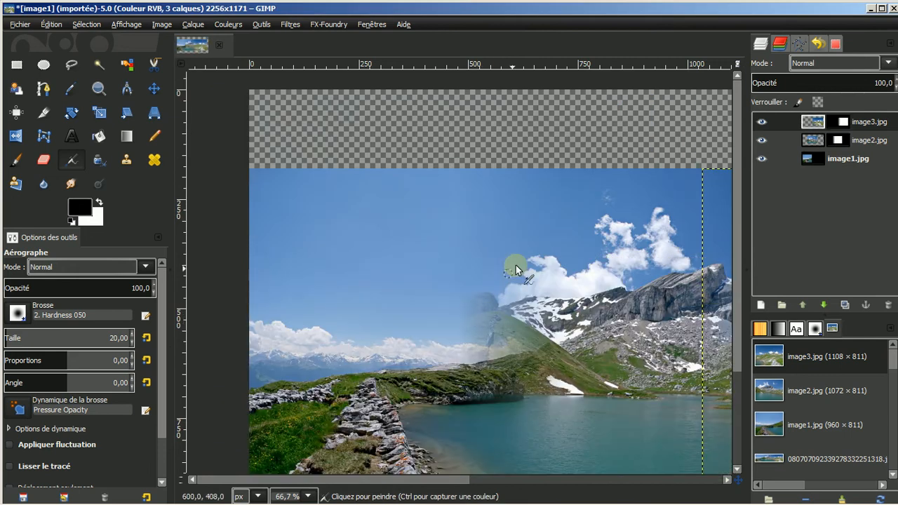
{"action": "scroll", "coordinate": [542, 222], "scroll_direction": "down", "scroll_amount": 2}
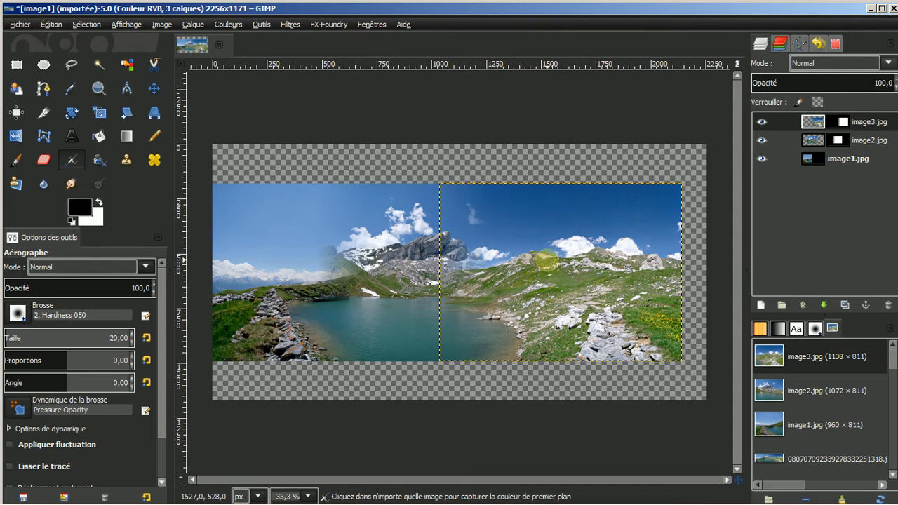
{"action": "key", "text": "ctrl+z"}
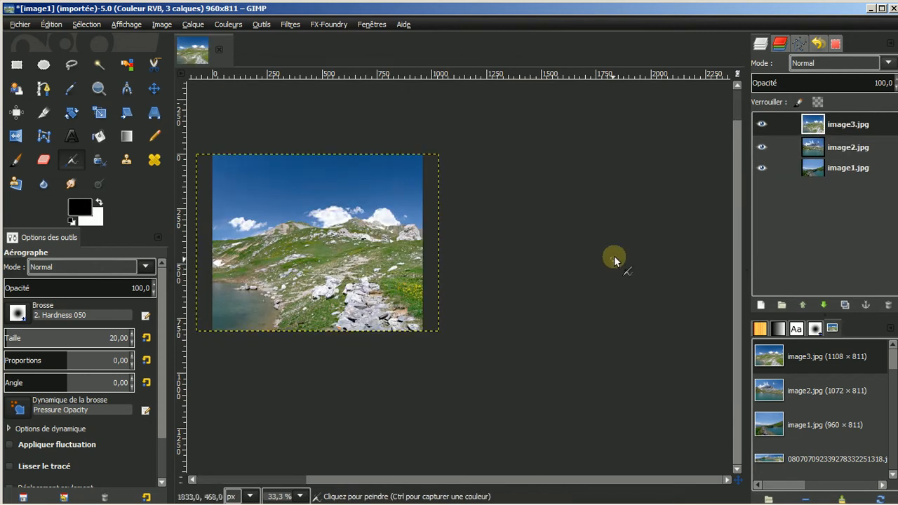
Arrange the three layers as a panorama with a reduced overlap percentage, keeping Top Layer on Right and Use Layer Masks enabled.
{"action": "left_click", "coordinate": [290, 23]}
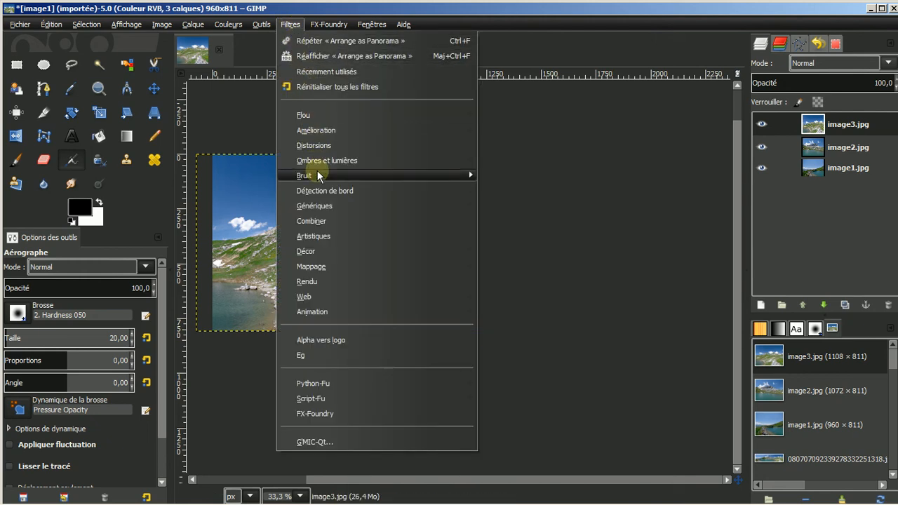
{"action": "mouse_move", "coordinate": [313, 223]}
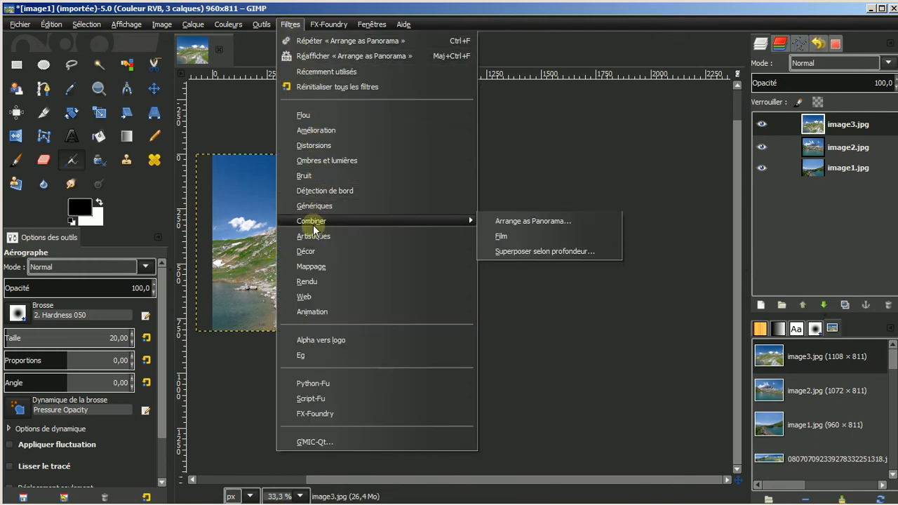
{"action": "left_click", "coordinate": [518, 219]}
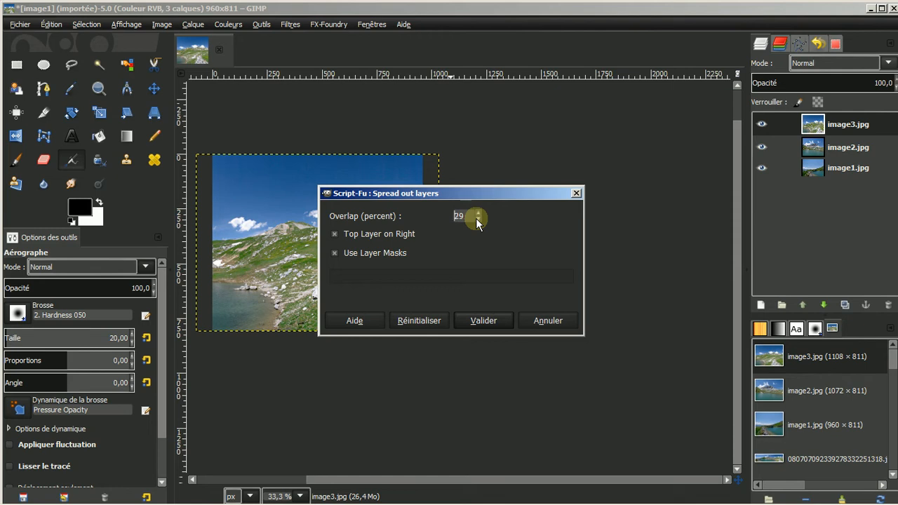
{"action": "left_click", "coordinate": [479, 211]}
{"action": "left_click", "coordinate": [479, 211]}
{"action": "left_click", "coordinate": [478, 211]}
{"action": "left_click", "coordinate": [479, 211]}
{"action": "left_click", "coordinate": [485, 320]}
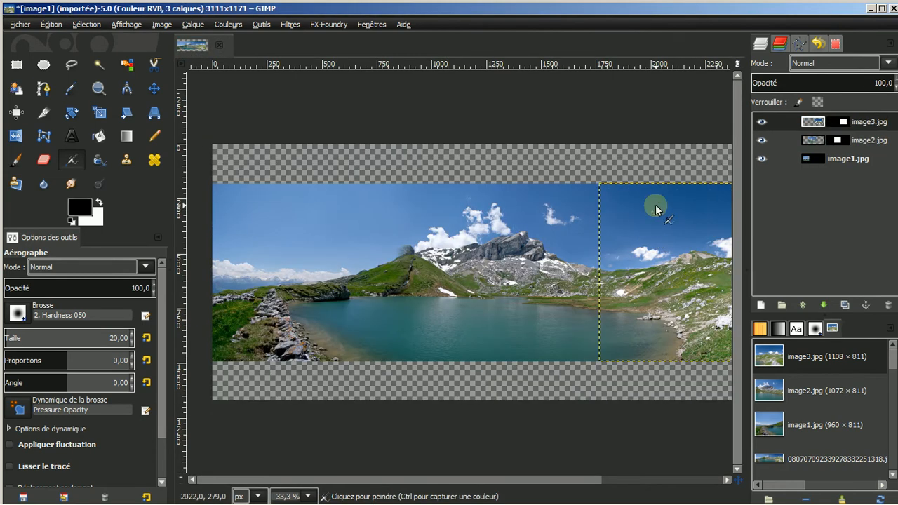
{"action": "scroll", "coordinate": [568, 204], "scroll_direction": "down", "scroll_amount": 1}
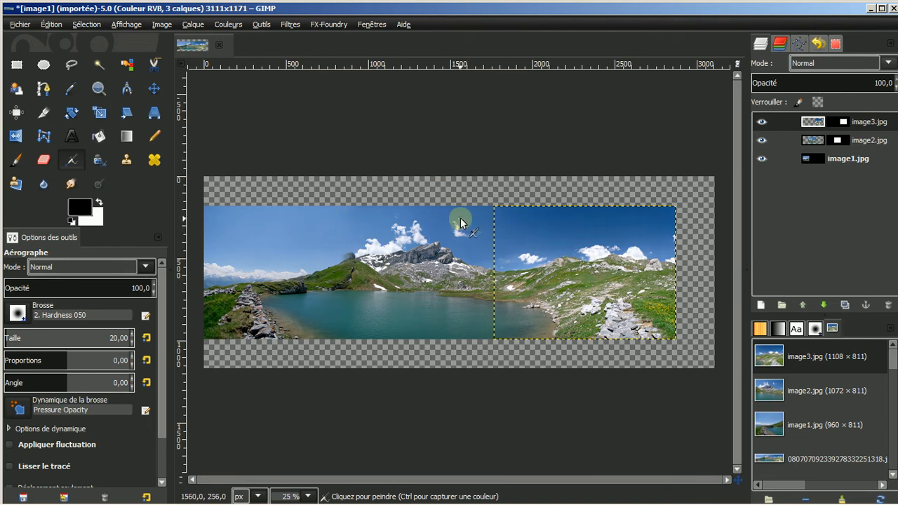
Select the image3.jpg layer itself rather than its mask and move it about 250 px to the right, away from image2.jpg.
{"action": "left_click", "coordinate": [858, 123]}
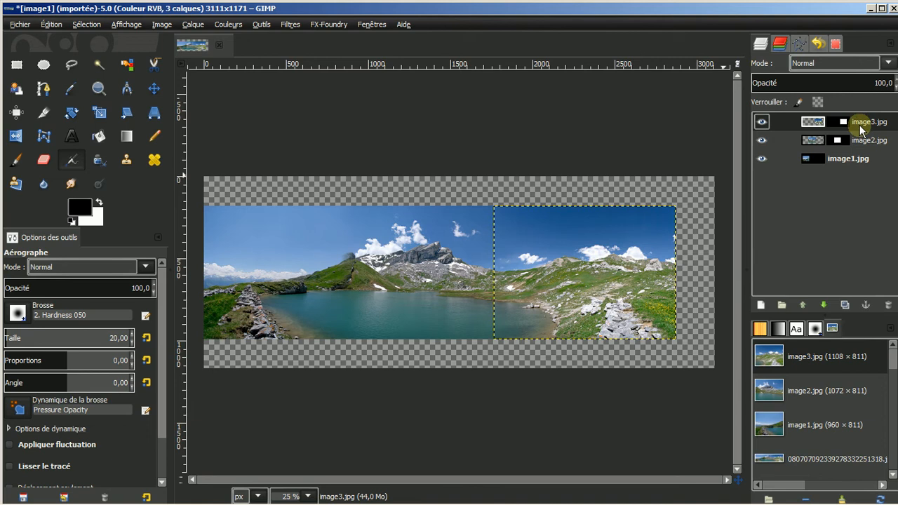
{"action": "left_click", "coordinate": [813, 123]}
{"action": "left_click", "coordinate": [844, 121]}
{"action": "left_click", "coordinate": [845, 118]}
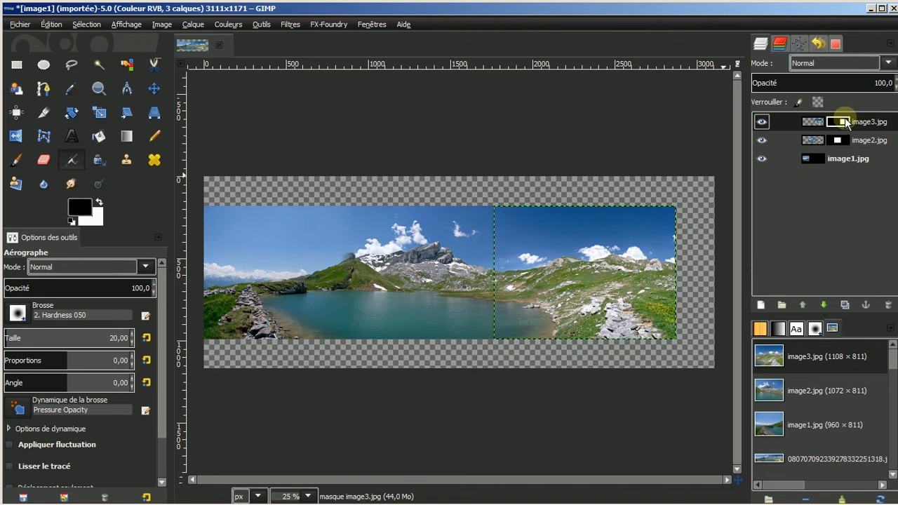
{"action": "left_click", "coordinate": [813, 122]}
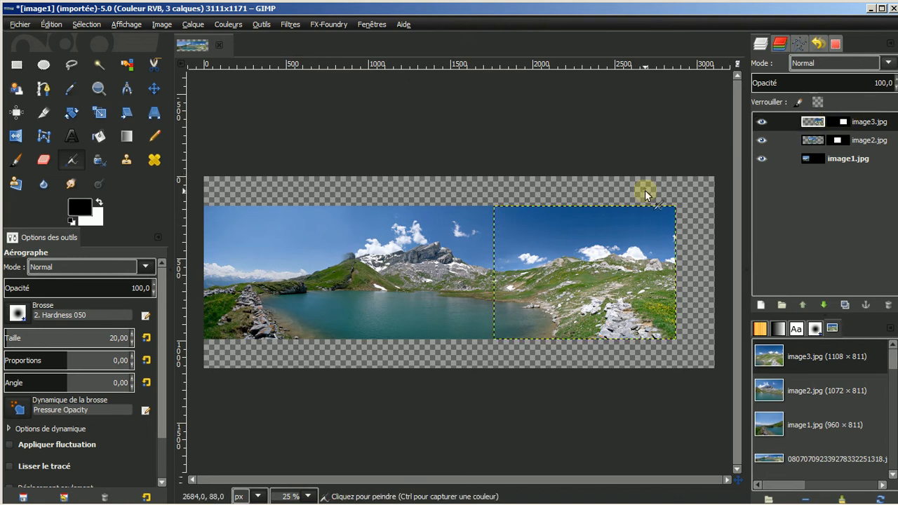
{"action": "left_click", "coordinate": [153, 86]}
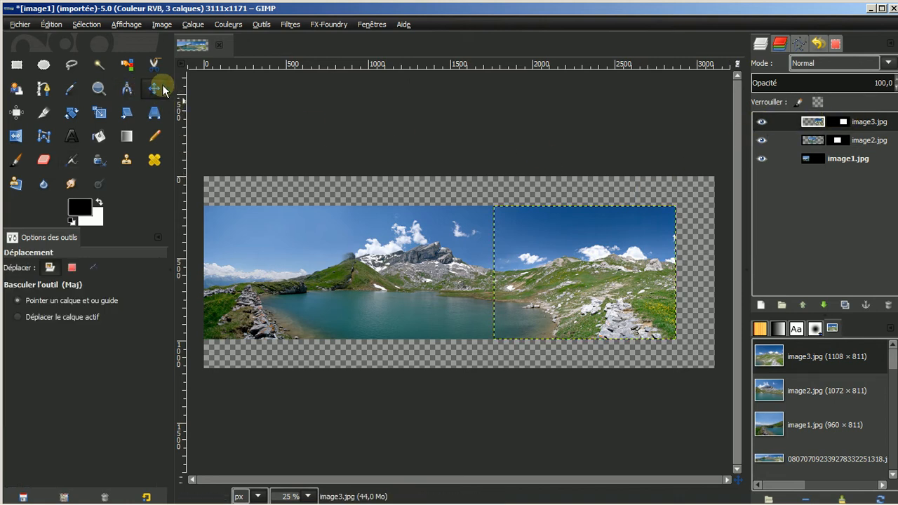
{"action": "left_click_drag", "start_coordinate": [539, 265], "coordinate": [576, 263]}
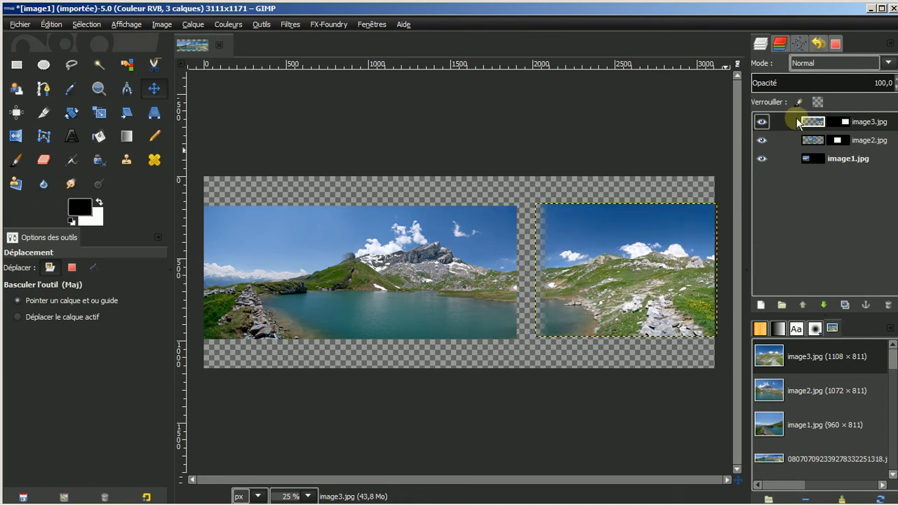
Try moving the image2.jpg layer about 220 px to the right, and undo the moves and the masked panorama arrangement.
{"action": "left_click", "coordinate": [861, 142]}
{"action": "left_click_drag", "start_coordinate": [462, 232], "coordinate": [498, 231]}
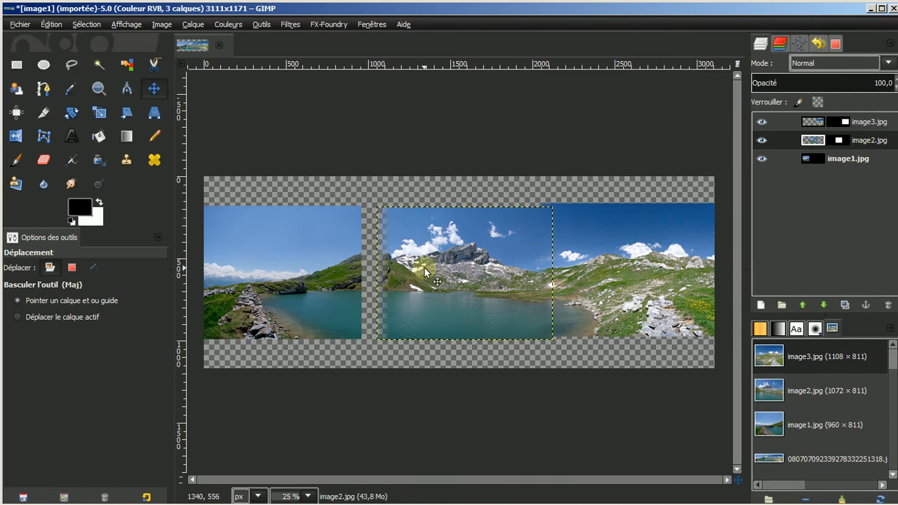
{"action": "scroll", "coordinate": [420, 270], "scroll_direction": "up", "scroll_amount": 3}
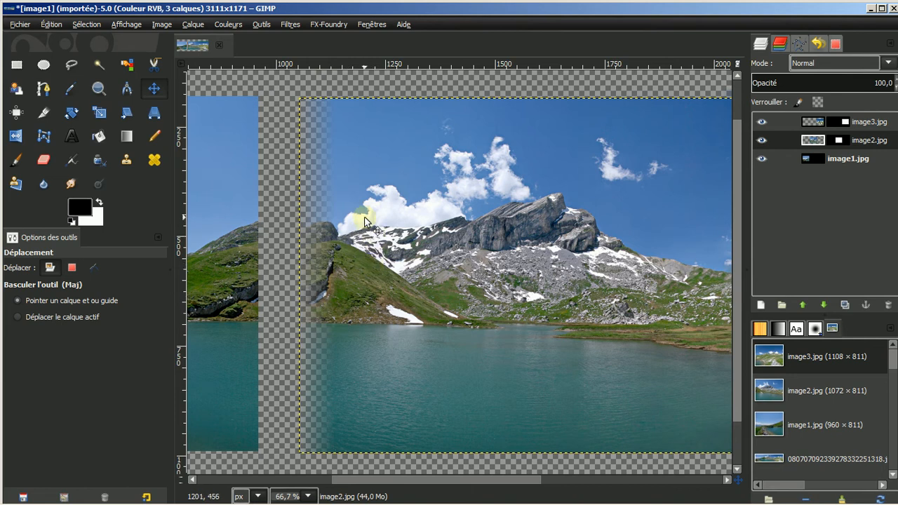
{"action": "key", "text": "ctrl+z"}
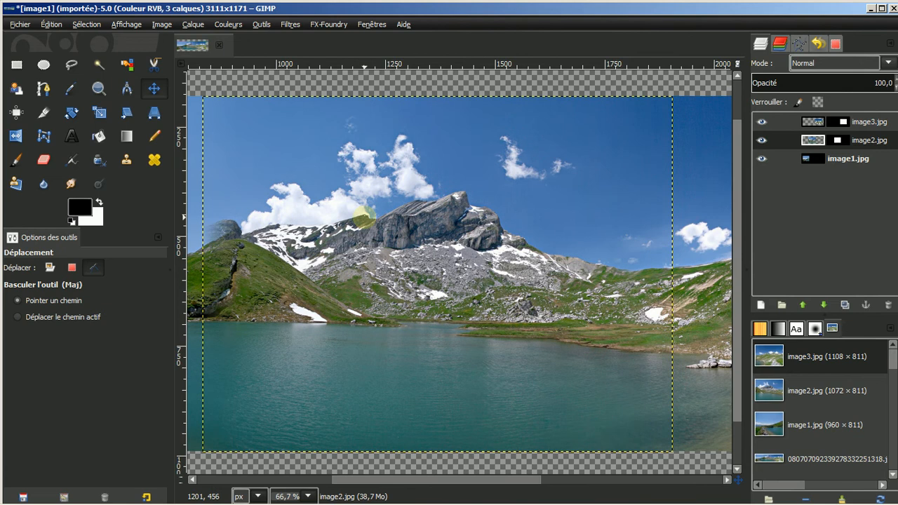
{"action": "key", "text": "ctrl+z"}
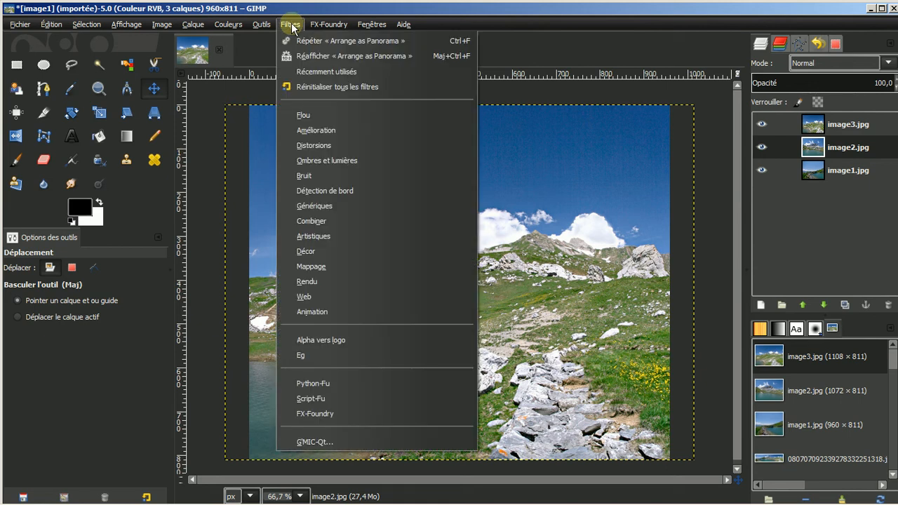
Arrange the three layers as a panorama with 17 percent overlap, Top Layer on Right enabled and Use Layer Masks disabled.
{"action": "mouse_move", "coordinate": [318, 221]}
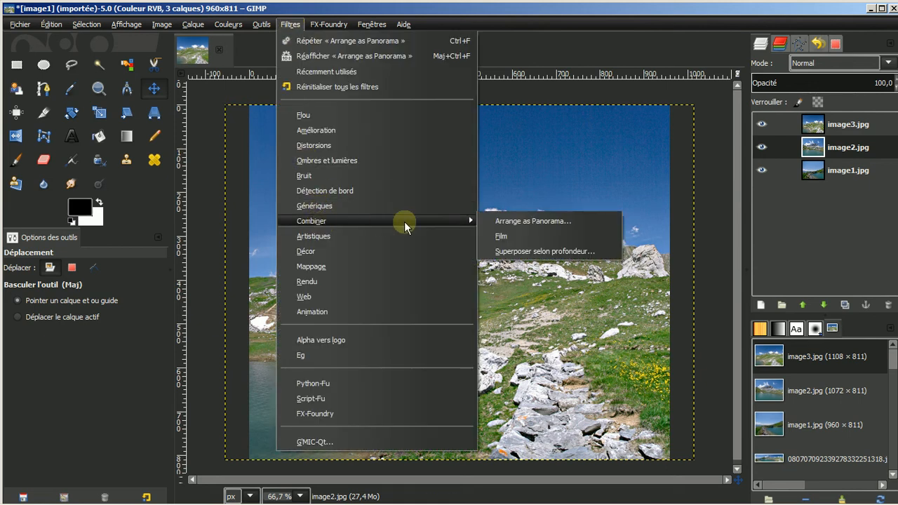
{"action": "left_click", "coordinate": [499, 221]}
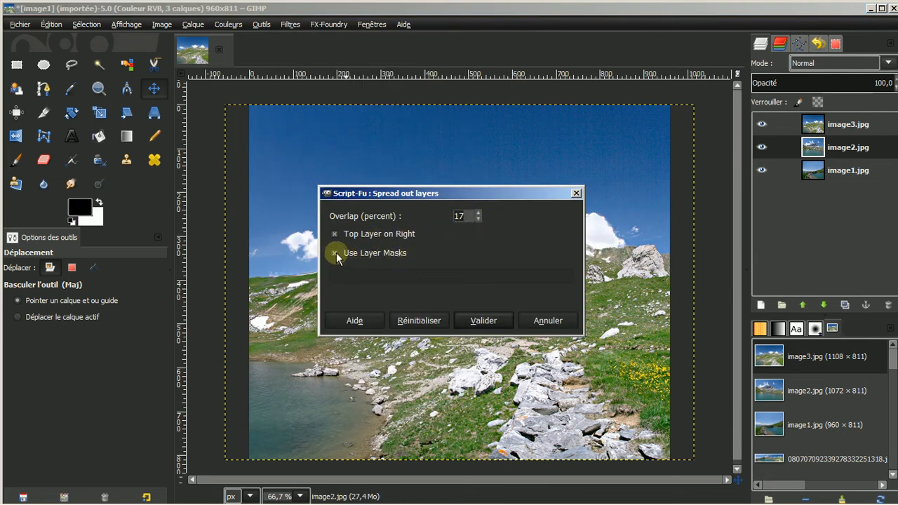
{"action": "left_click", "coordinate": [483, 321]}
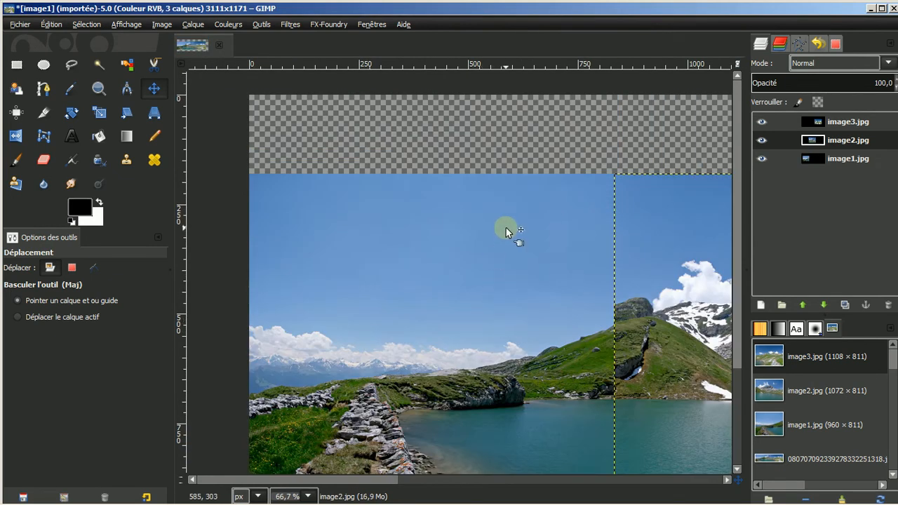
Move the image2.jpg layer about 105 px to the right and slightly up so its landscape lines up with image1.jpg.
{"action": "scroll", "coordinate": [509, 209], "scroll_direction": "down", "scroll_amount": 2}
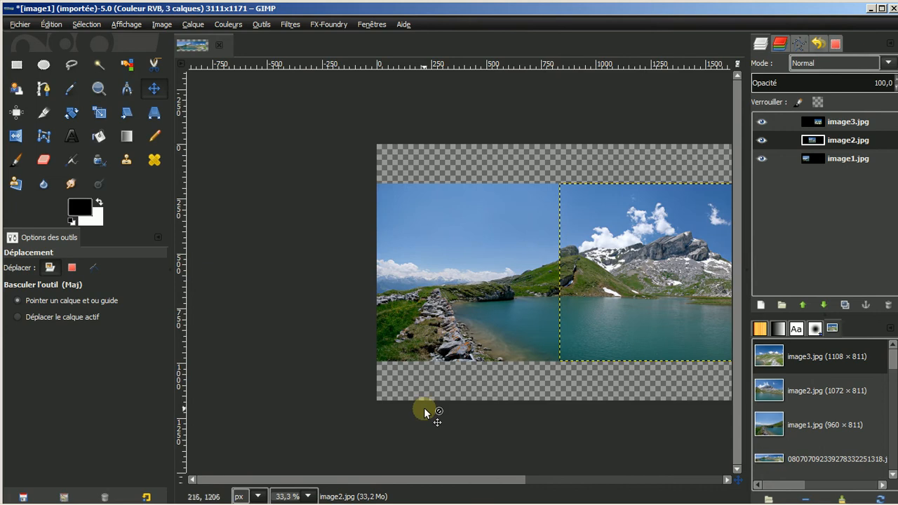
{"action": "left_click_drag", "start_coordinate": [426, 484], "coordinate": [457, 474]}
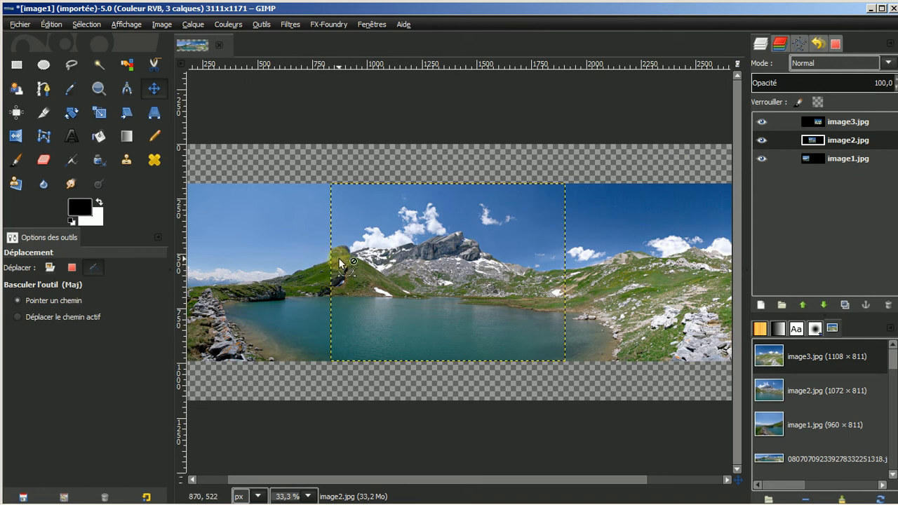
{"action": "scroll", "coordinate": [338, 259], "scroll_direction": "up", "scroll_amount": 1}
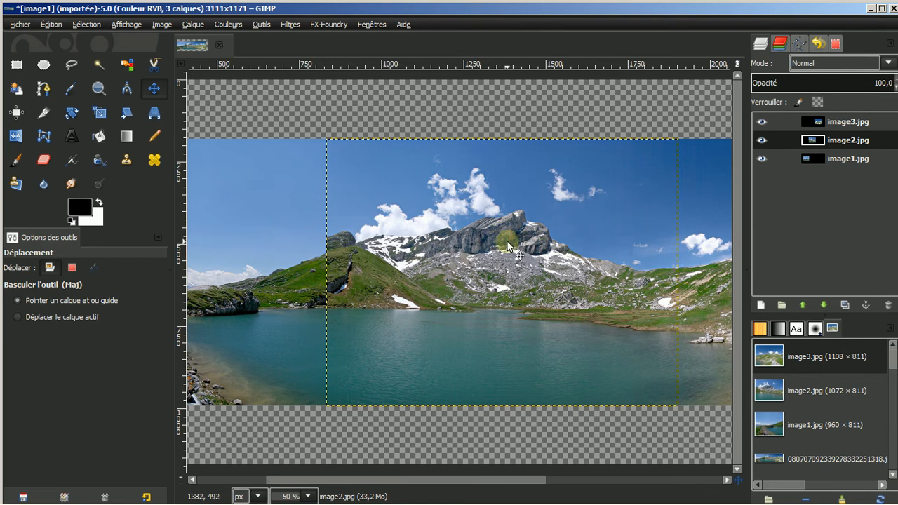
{"action": "left_click_drag", "start_coordinate": [484, 259], "coordinate": [520, 255]}
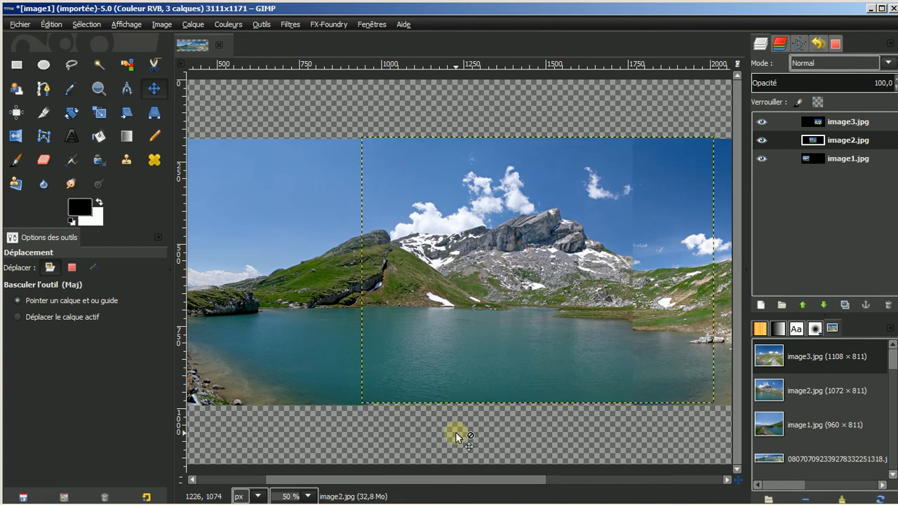
Move the image3.jpg layer about 145 px to the right so its landscape lines up with image2.jpg.
{"action": "left_click_drag", "start_coordinate": [459, 479], "coordinate": [638, 453]}
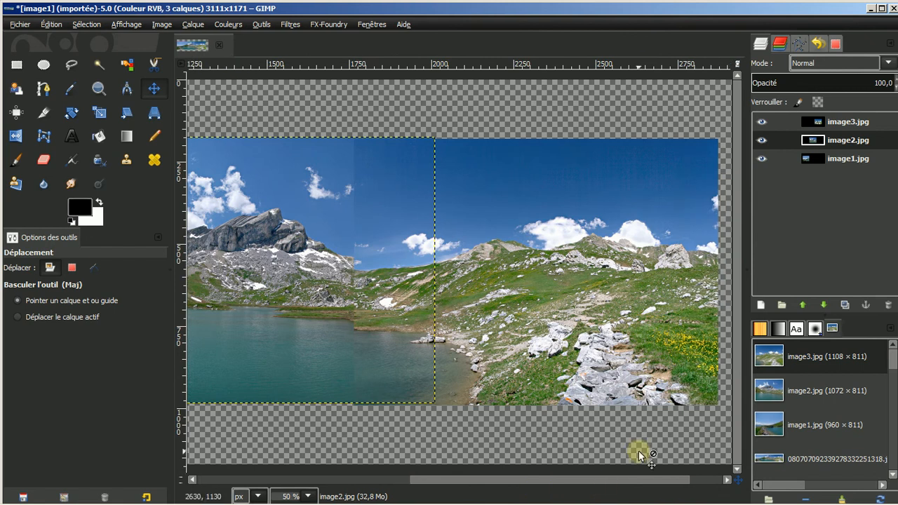
{"action": "left_click", "coordinate": [867, 125]}
{"action": "left_click_drag", "start_coordinate": [527, 241], "coordinate": [572, 244]}
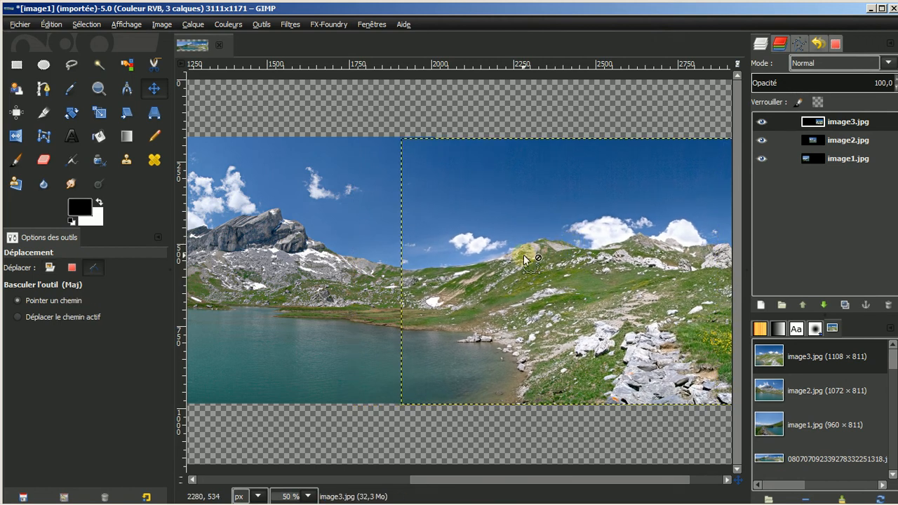
{"action": "key", "text": "minus"}
{"action": "key", "text": "minus"}
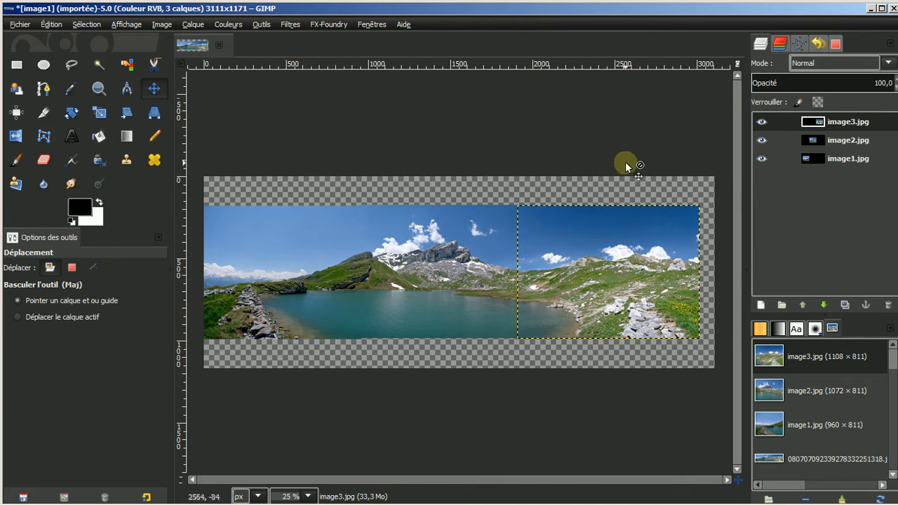
Crop the image to the panorama without its transparent borders, 3000 × 792 px starting at position 0, 184.
{"action": "left_click", "coordinate": [44, 114]}
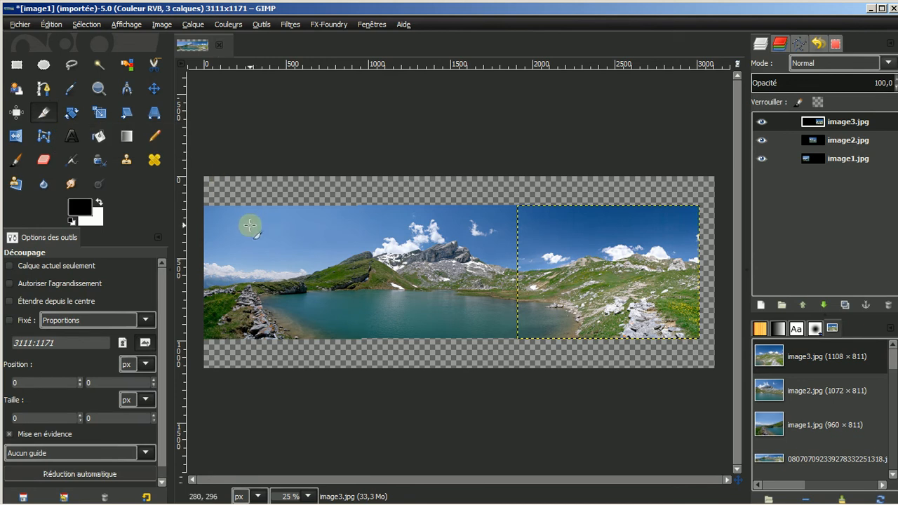
{"action": "left_click_drag", "start_coordinate": [249, 225], "coordinate": [635, 333]}
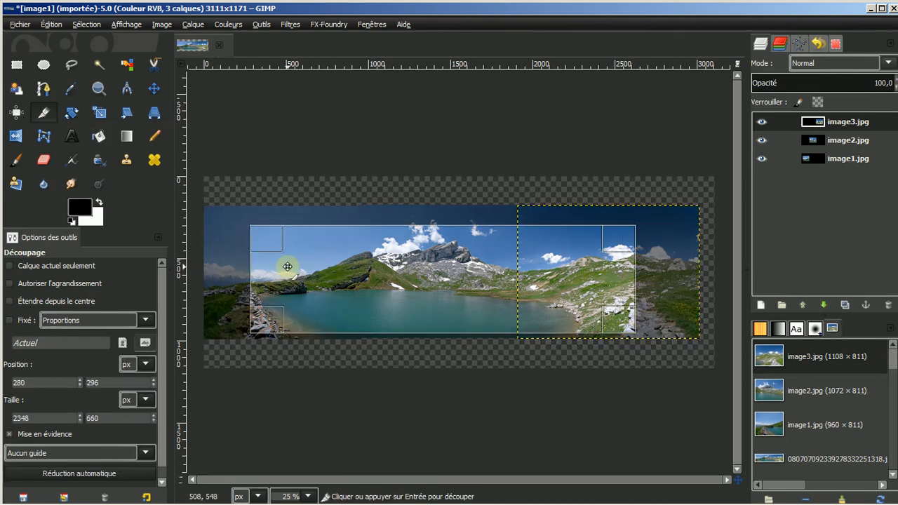
{"action": "left_click_drag", "start_coordinate": [288, 267], "coordinate": [204, 263]}
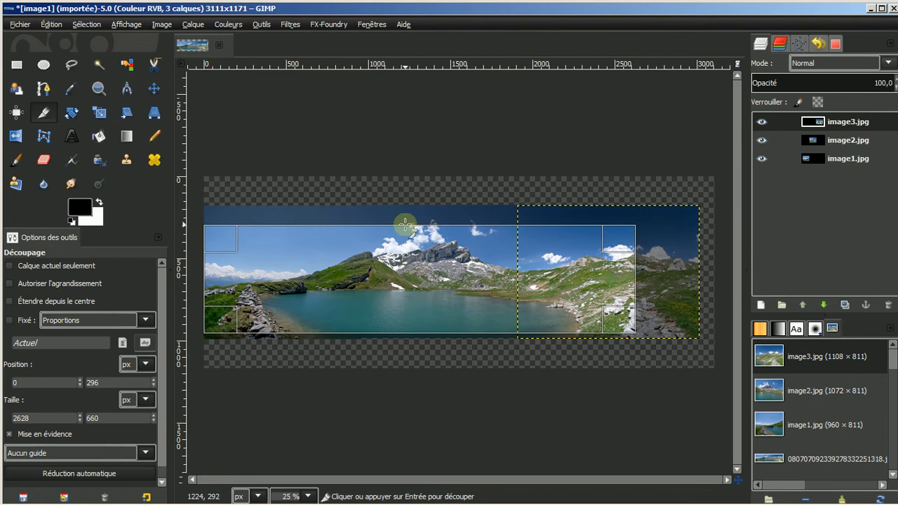
{"action": "mouse_move", "coordinate": [406, 224]}
{"action": "left_mouse_down"}
{"action": "mouse_move", "coordinate": [408, 235]}
{"action": "mouse_move", "coordinate": [409, 217]}
{"action": "left_mouse_up"}
{"action": "left_click_drag", "start_coordinate": [446, 322], "coordinate": [452, 327]}
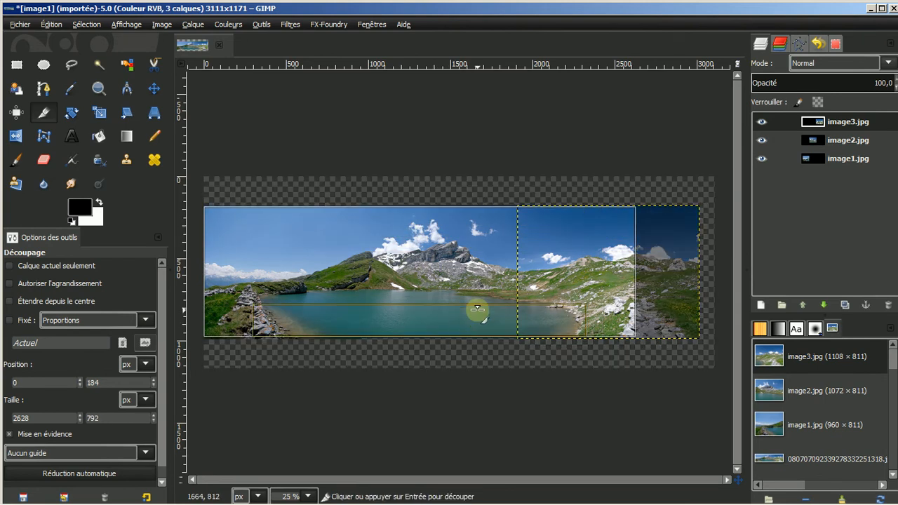
{"action": "left_click_drag", "start_coordinate": [619, 266], "coordinate": [682, 265]}
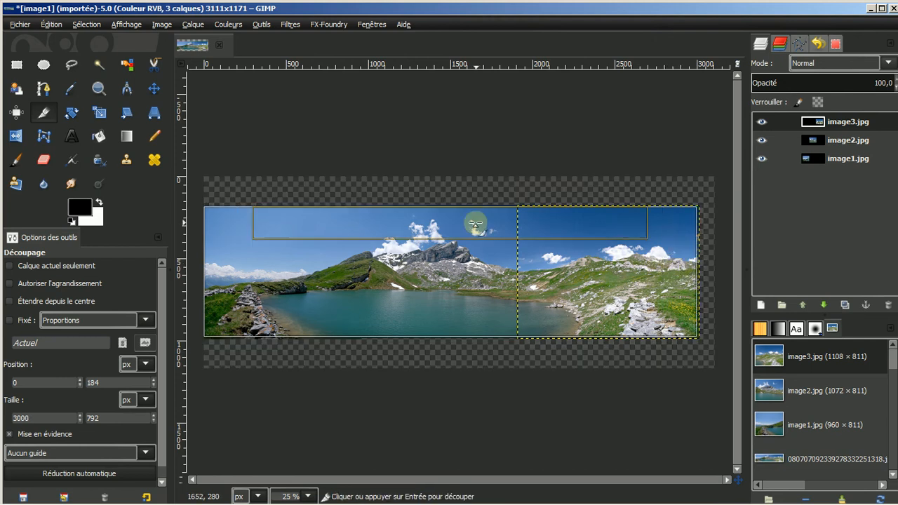
{"action": "left_click", "coordinate": [425, 268]}
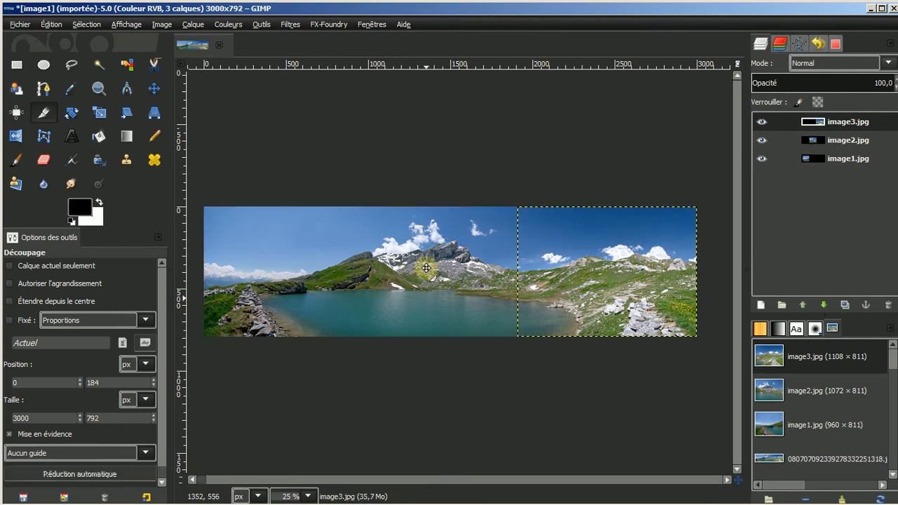
Flatten the cropped panorama and close the image, discarding its changes.
{"action": "left_click", "coordinate": [160, 24]}
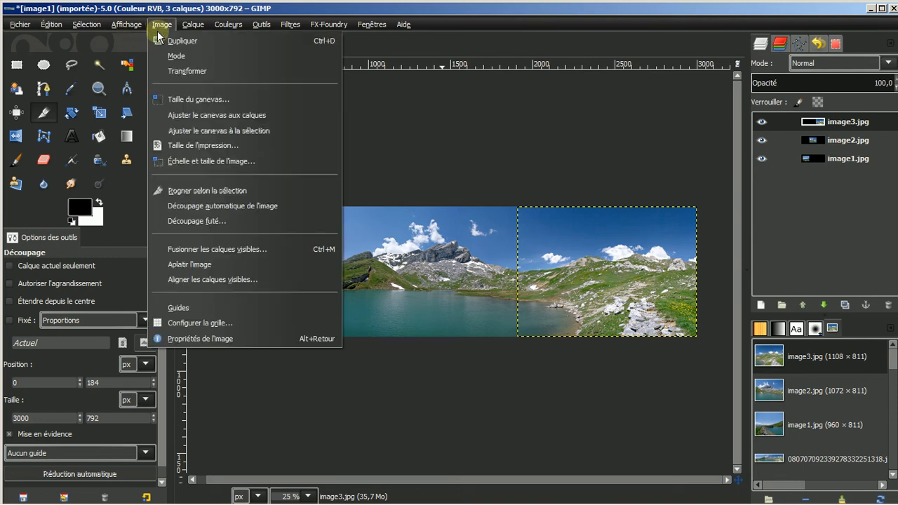
{"action": "left_click", "coordinate": [196, 267]}
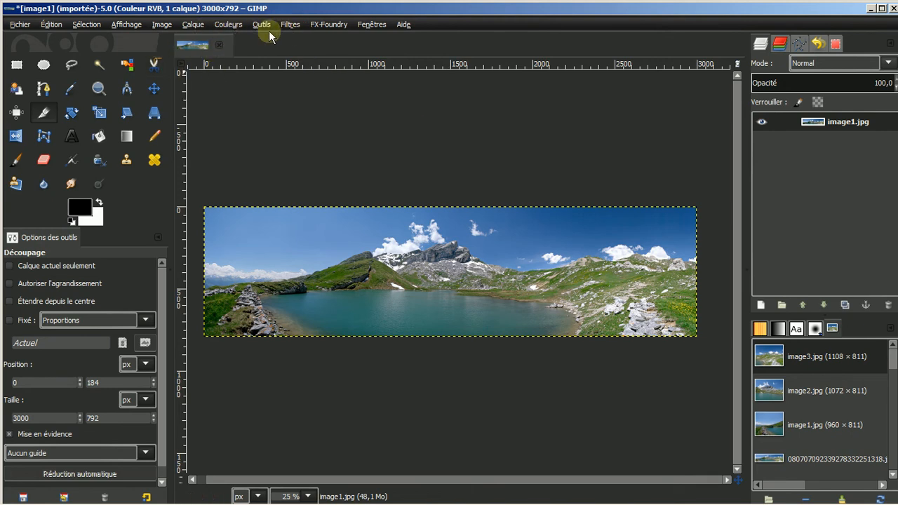
{"action": "left_click", "coordinate": [220, 46]}
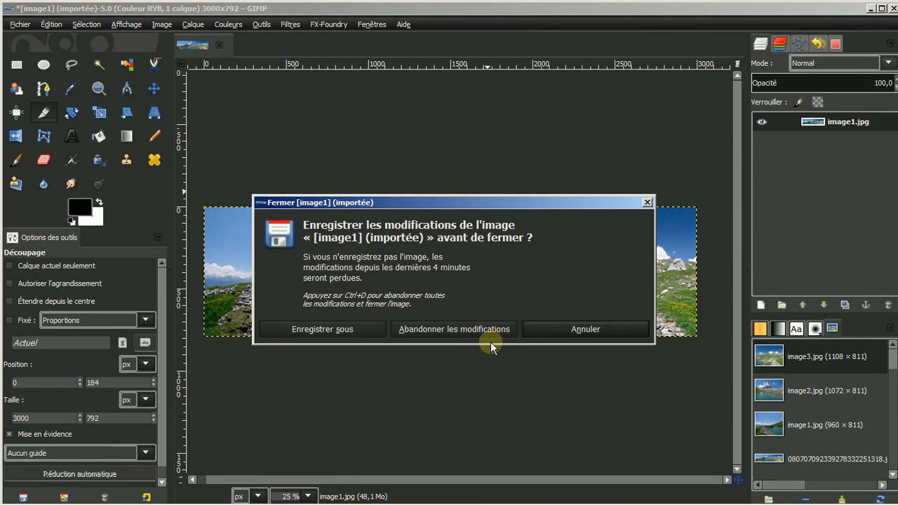
{"action": "left_click", "coordinate": [472, 331]}
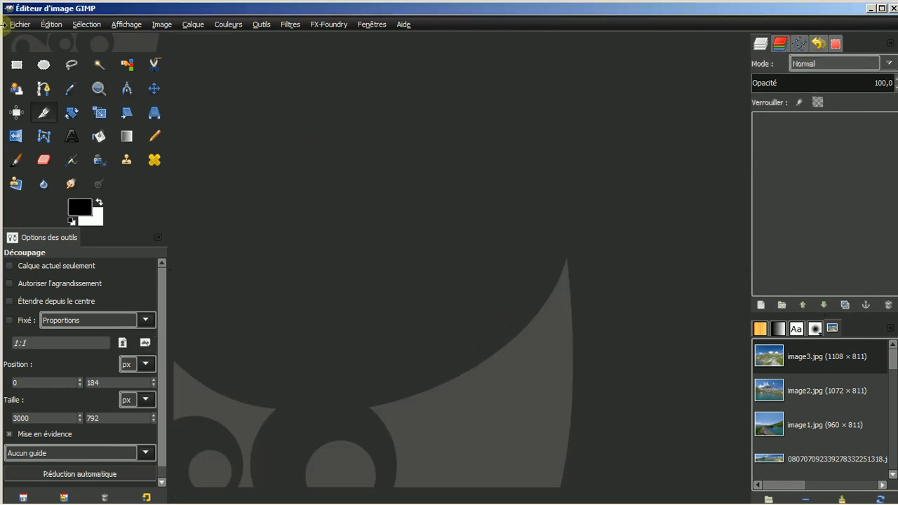
Open image1.jpg, image2.jpg and image3.jpg from the panorama folder as layers of a new image.
{"action": "left_click", "coordinate": [17, 25]}
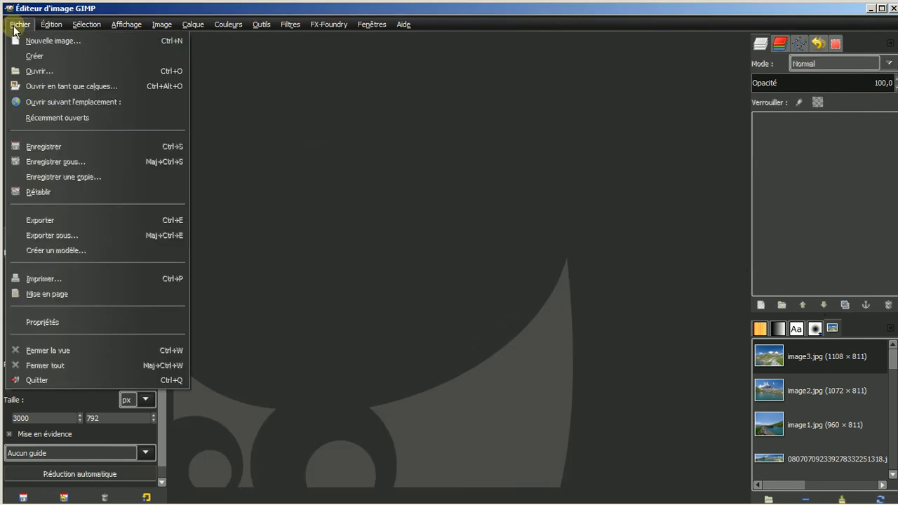
{"action": "left_click", "coordinate": [47, 85]}
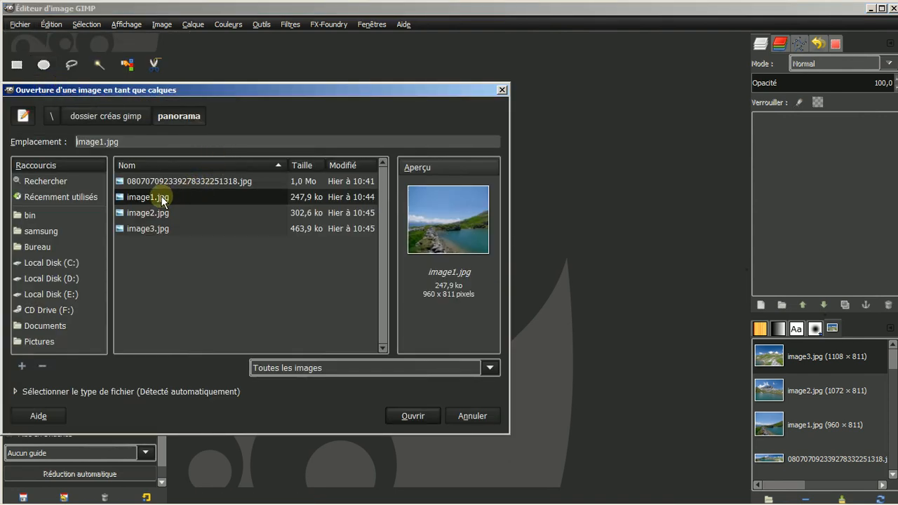
{"action": "left_click", "coordinate": [167, 215], "text": "ctrl"}
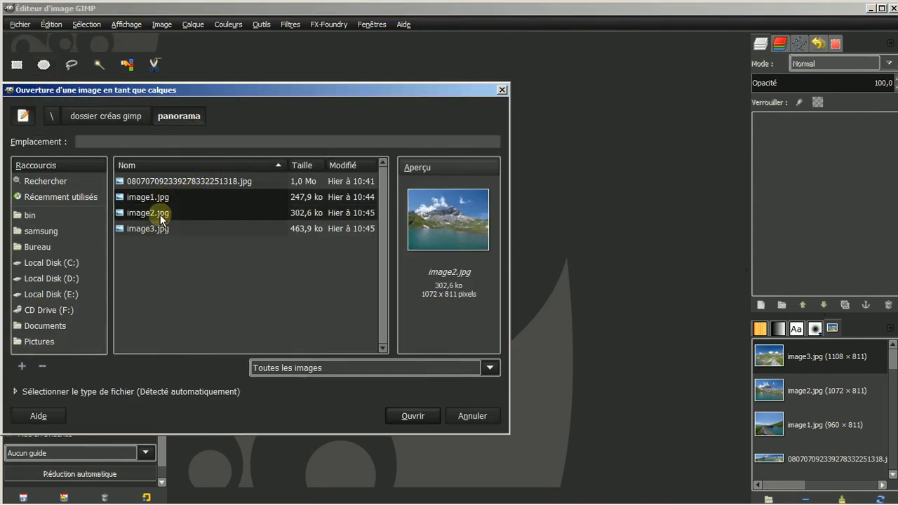
{"action": "left_click", "coordinate": [175, 230], "text": "ctrl"}
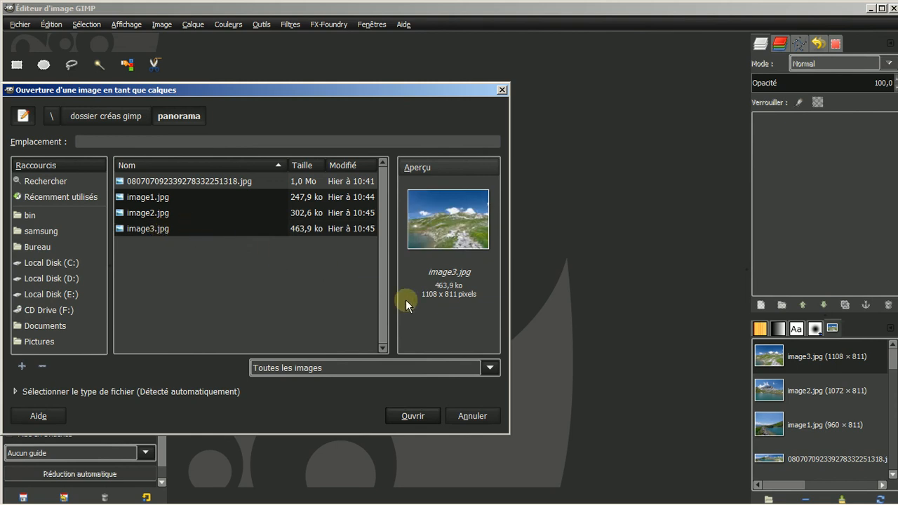
{"action": "left_click", "coordinate": [413, 415]}
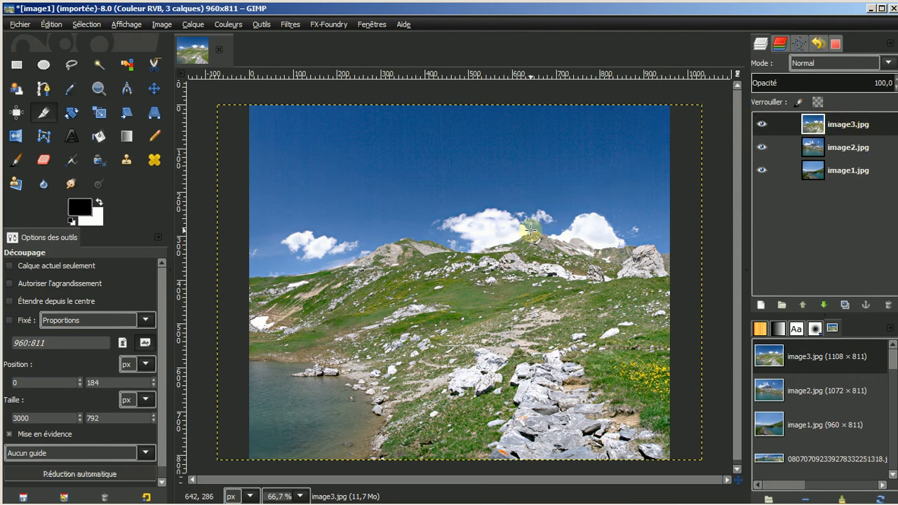
Widen the canvas to 2629 px, keeping the height at 811 px and leaving the layers unresized.
{"action": "scroll", "coordinate": [530, 230], "scroll_direction": "down", "scroll_amount": 1}
{"action": "scroll", "coordinate": [529, 230], "scroll_direction": "down", "scroll_amount": 1}
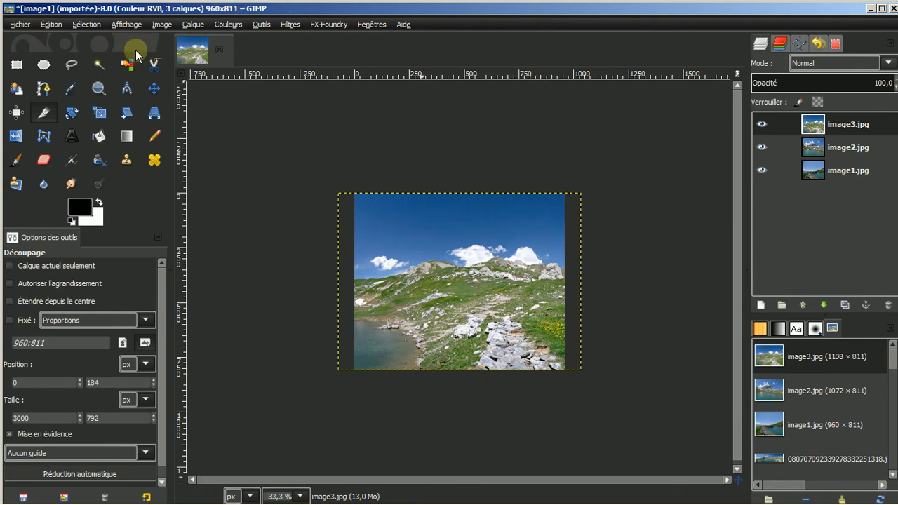
{"action": "left_click", "coordinate": [163, 25]}
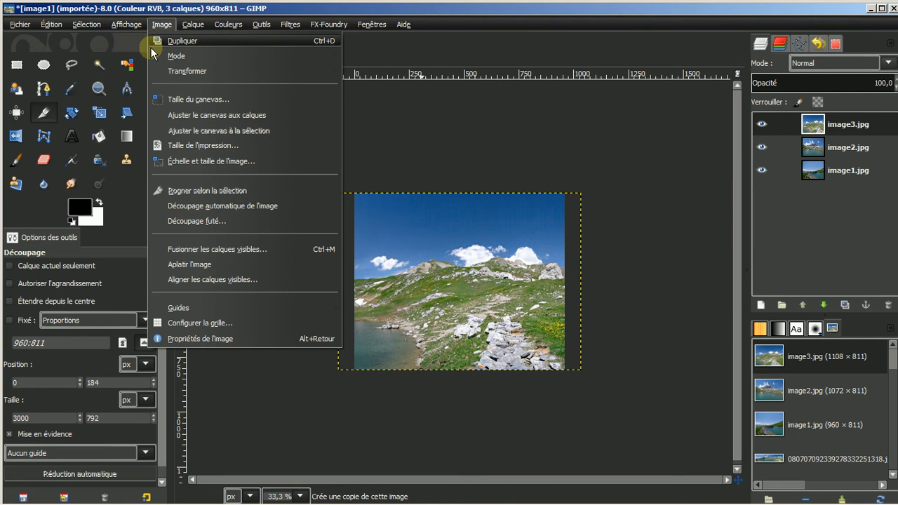
{"action": "left_click", "coordinate": [186, 101]}
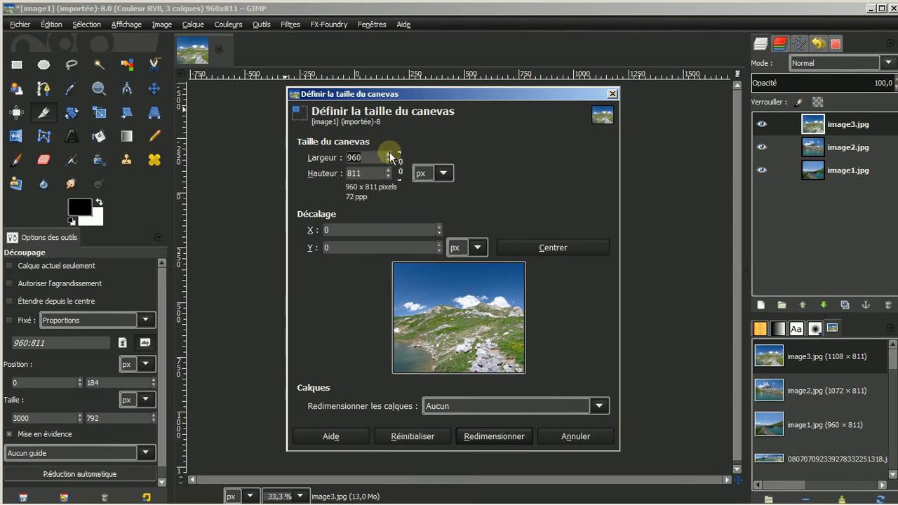
{"action": "left_click_drag", "start_coordinate": [390, 155], "coordinate": [390, 155]}
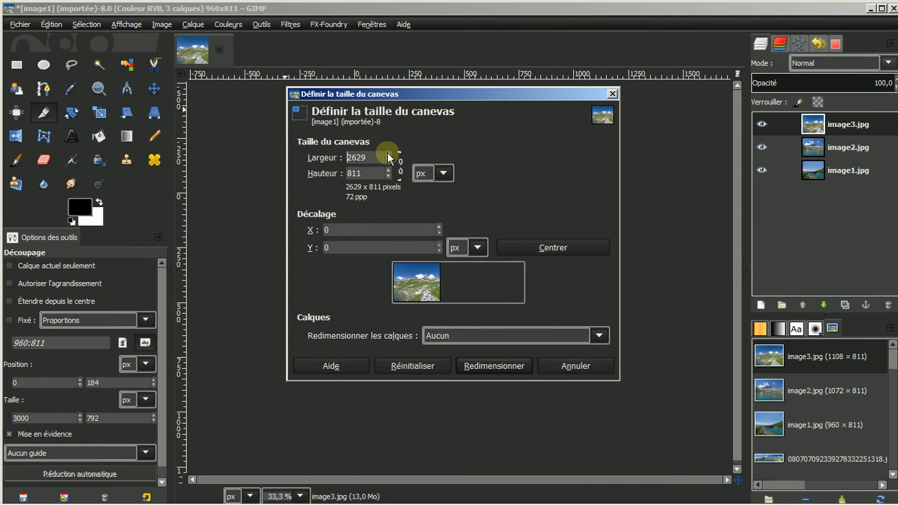
{"action": "left_click", "coordinate": [504, 366]}
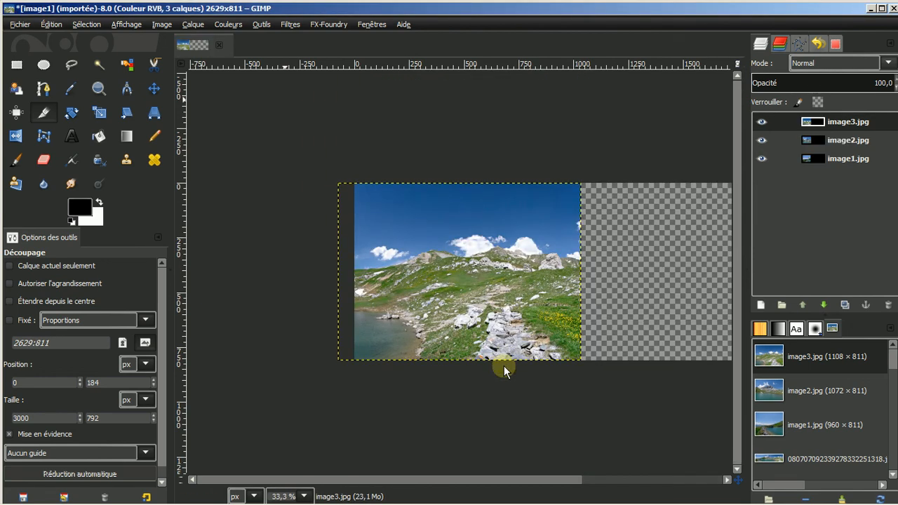
Hide the image3.jpg and image2.jpg layers, leaving only image1.jpg shown.
{"action": "left_click", "coordinate": [761, 122]}
{"action": "left_click", "coordinate": [762, 139]}
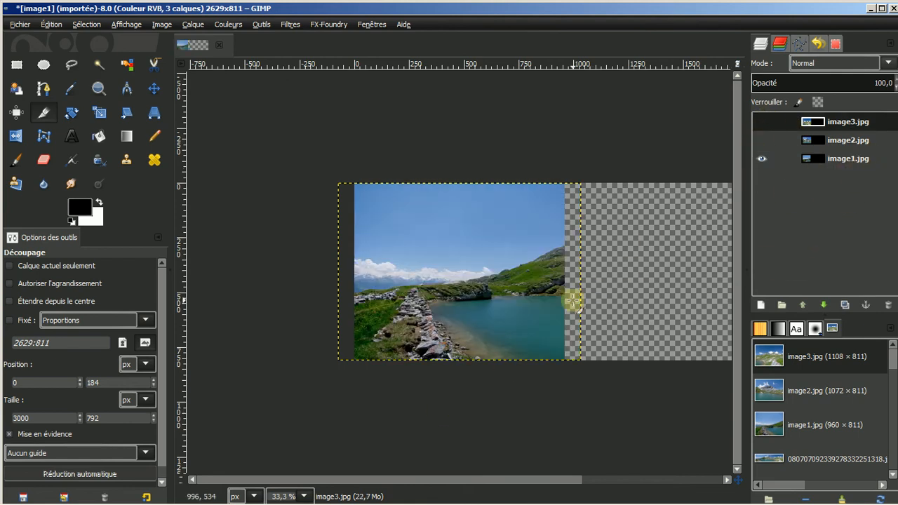
Show the image2.jpg layer and move it against the right edge of image1.jpg so the hillside and shoreline line up.
{"action": "left_click_drag", "start_coordinate": [410, 480], "coordinate": [437, 479]}
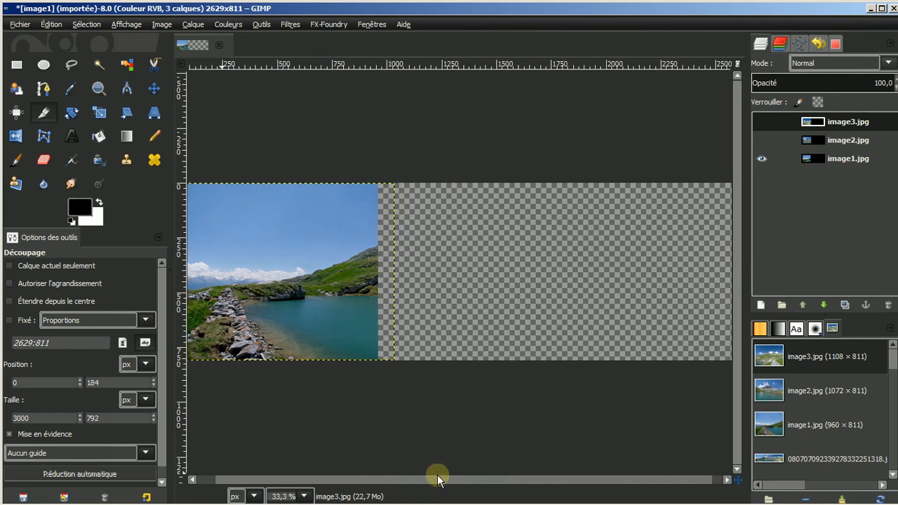
{"action": "left_click", "coordinate": [845, 142]}
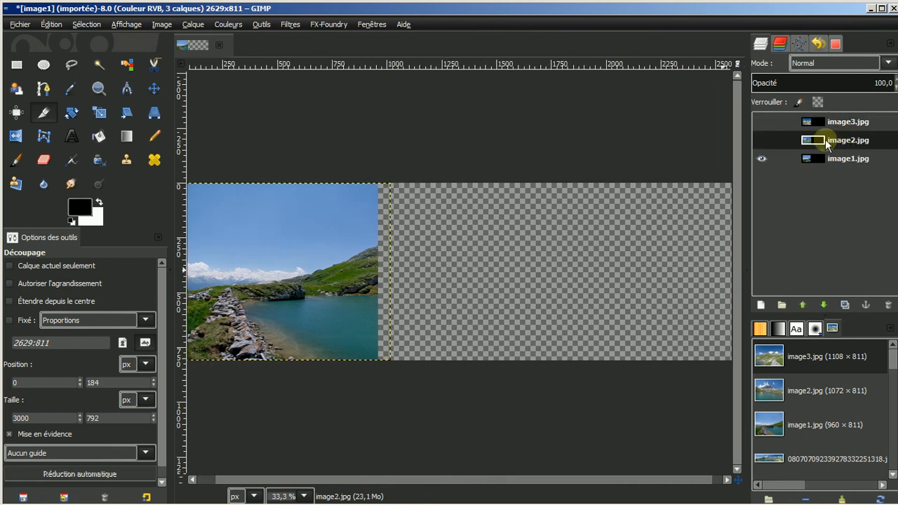
{"action": "left_click", "coordinate": [762, 140]}
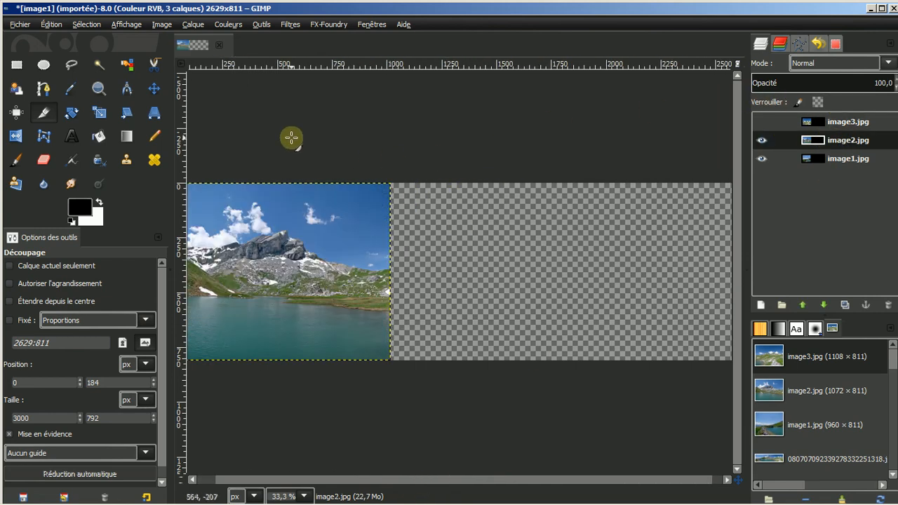
{"action": "left_click", "coordinate": [154, 91]}
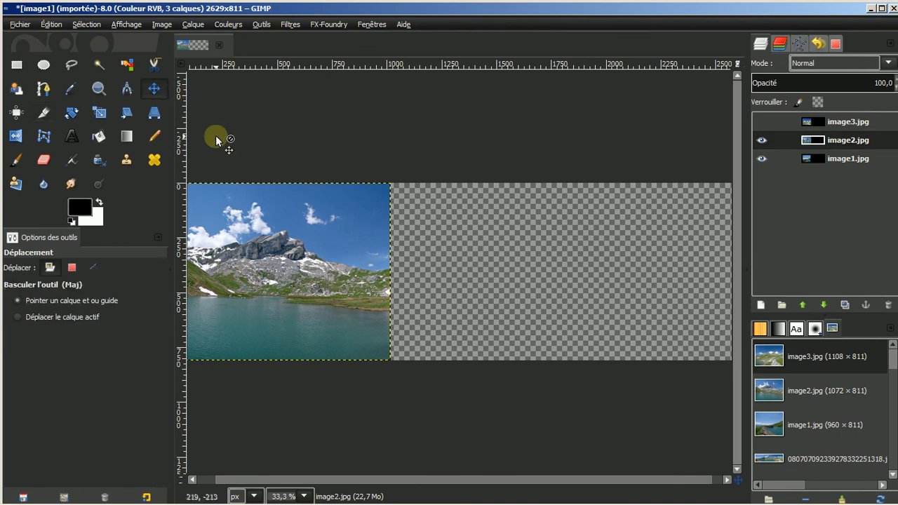
{"action": "left_click_drag", "start_coordinate": [256, 234], "coordinate": [486, 229]}
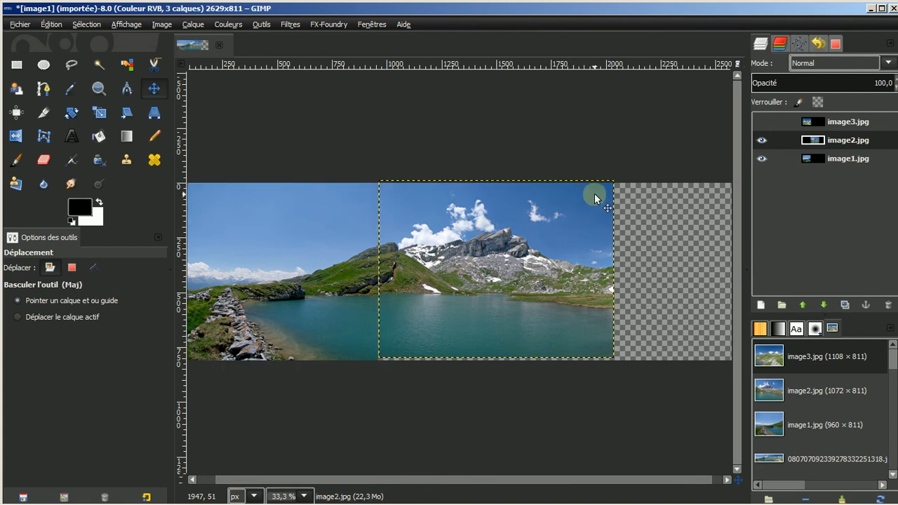
Show the image3.jpg layer and move it over the right end of image2.jpg so the slopes and shoreline line up.
{"action": "left_click", "coordinate": [761, 122]}
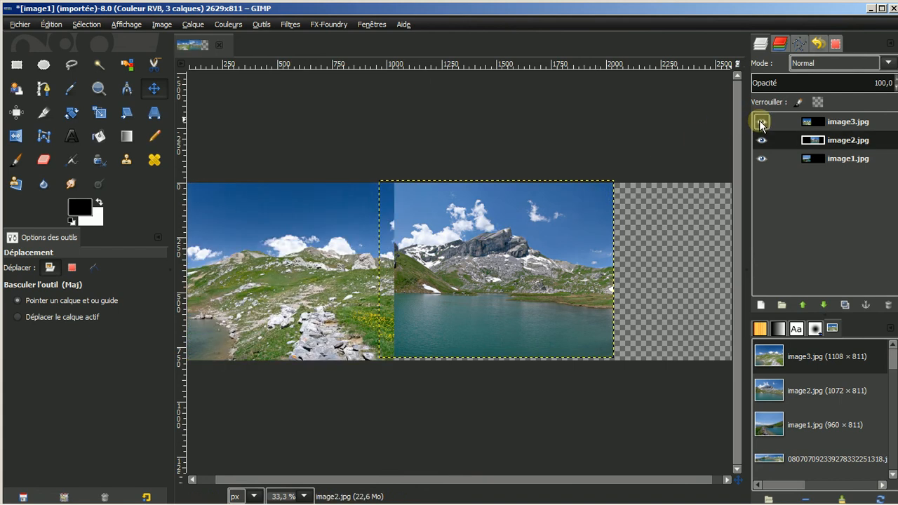
{"action": "left_click", "coordinate": [859, 121]}
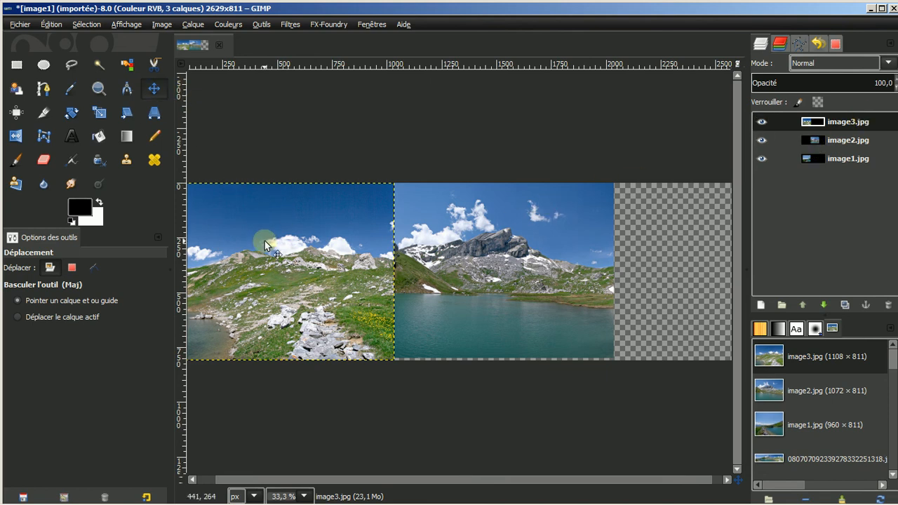
{"action": "left_click_drag", "start_coordinate": [265, 240], "coordinate": [545, 243]}
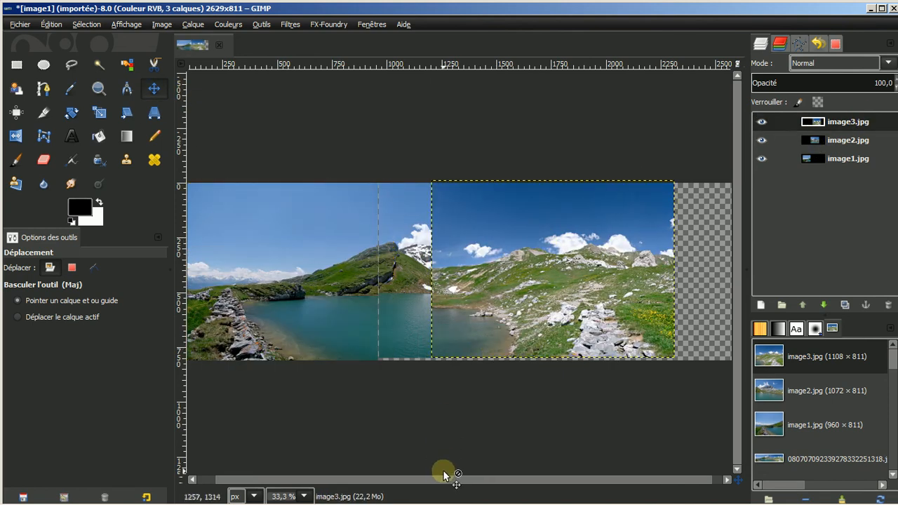
{"action": "left_click_drag", "start_coordinate": [448, 478], "coordinate": [462, 479]}
{"action": "left_click_drag", "start_coordinate": [562, 261], "coordinate": [735, 256]}
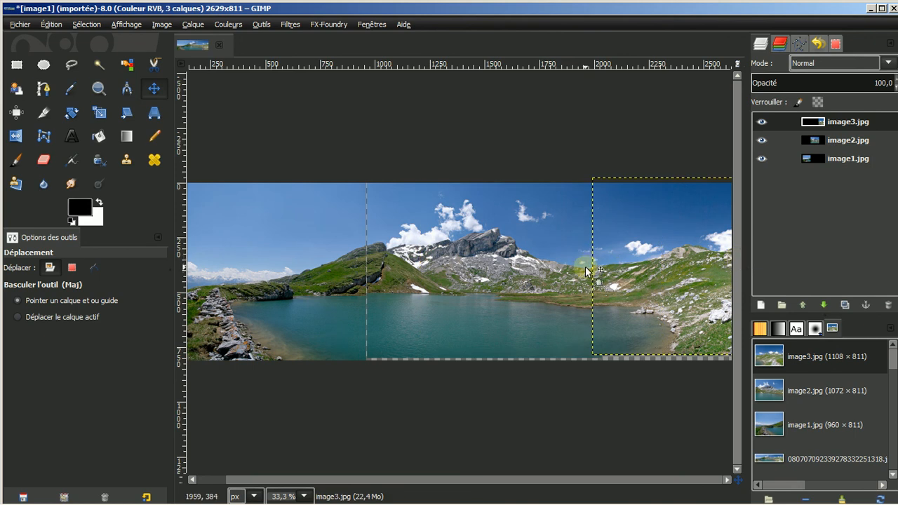
{"action": "left_click_drag", "start_coordinate": [667, 254], "coordinate": [654, 256]}
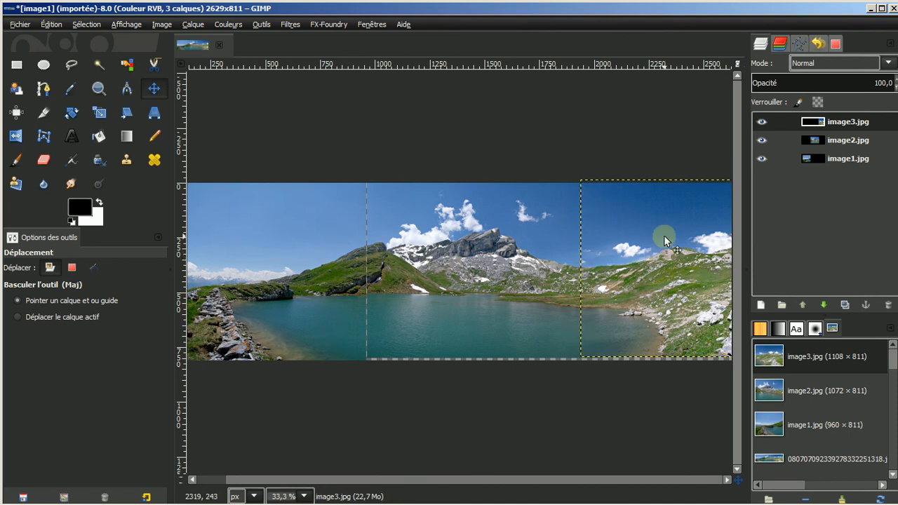
Widen the canvas to 3201 px, keeping the height at 811 px and leaving the layers unresized.
{"action": "scroll", "coordinate": [577, 131], "scroll_direction": "down", "scroll_amount": 1}
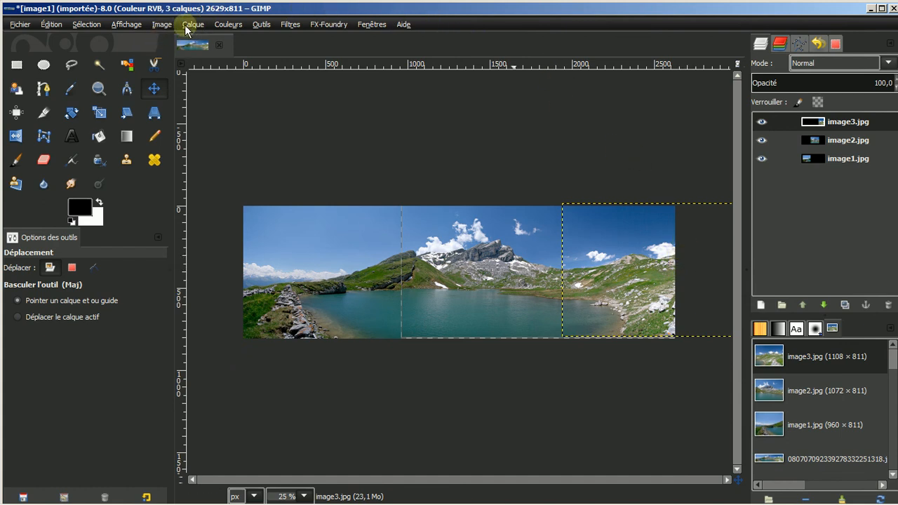
{"action": "left_click", "coordinate": [163, 26]}
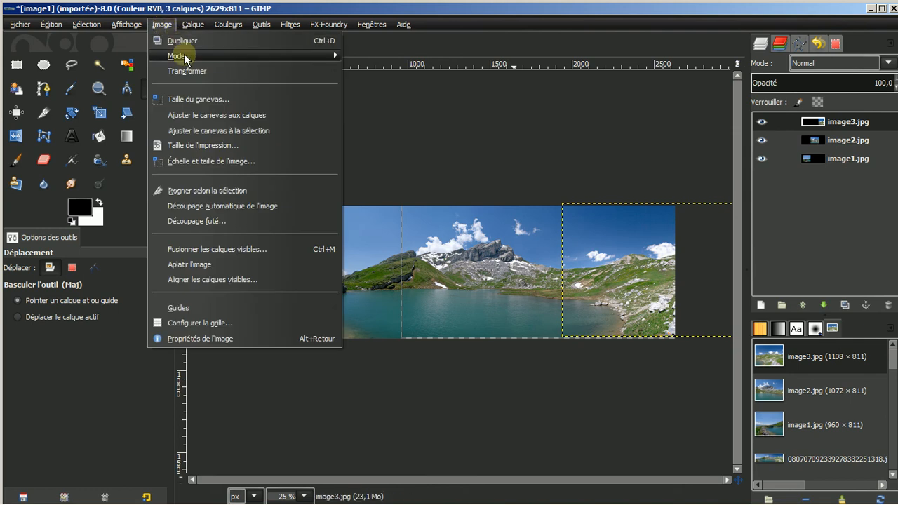
{"action": "left_click", "coordinate": [198, 101]}
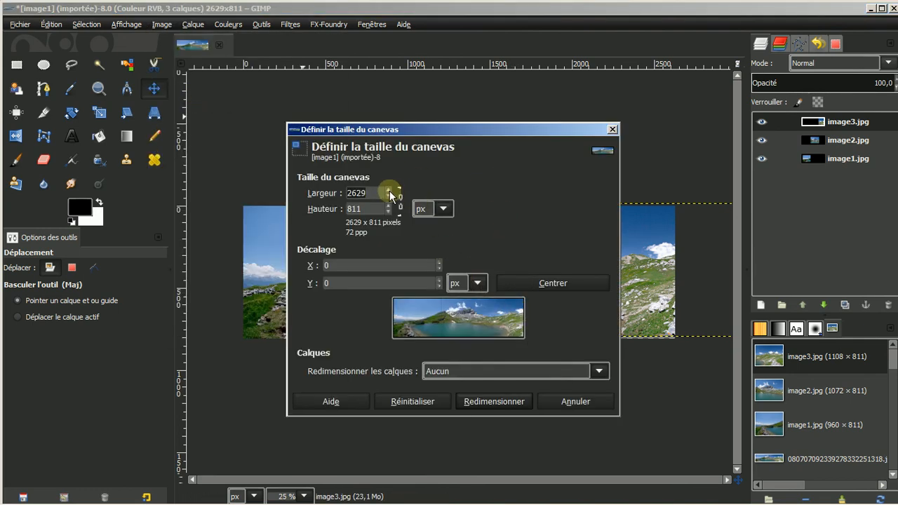
{"action": "left_click_drag", "start_coordinate": [390, 194], "coordinate": [390, 196]}
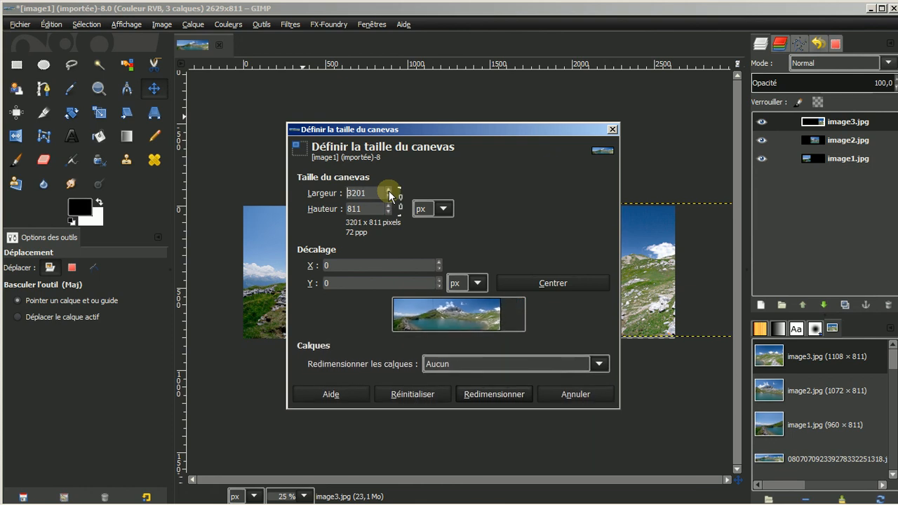
{"action": "left_click", "coordinate": [495, 395]}
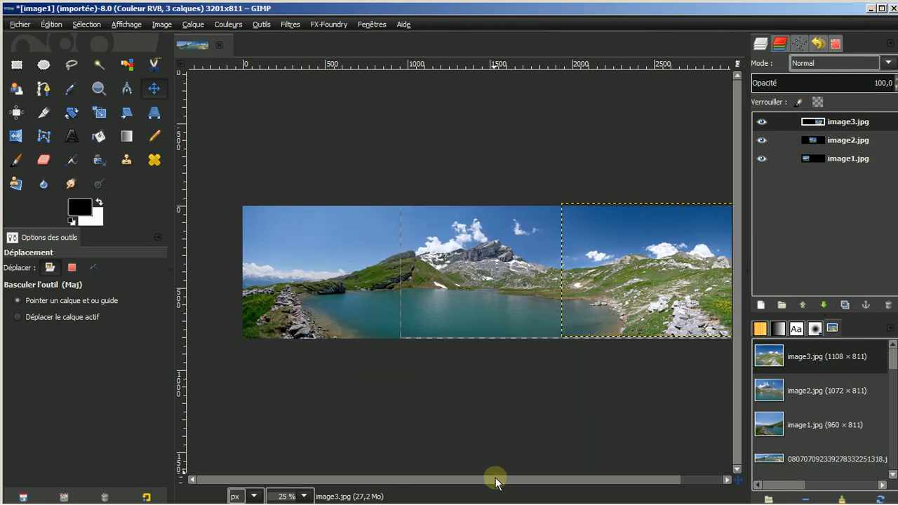
{"action": "left_click_drag", "start_coordinate": [495, 480], "coordinate": [512, 478]}
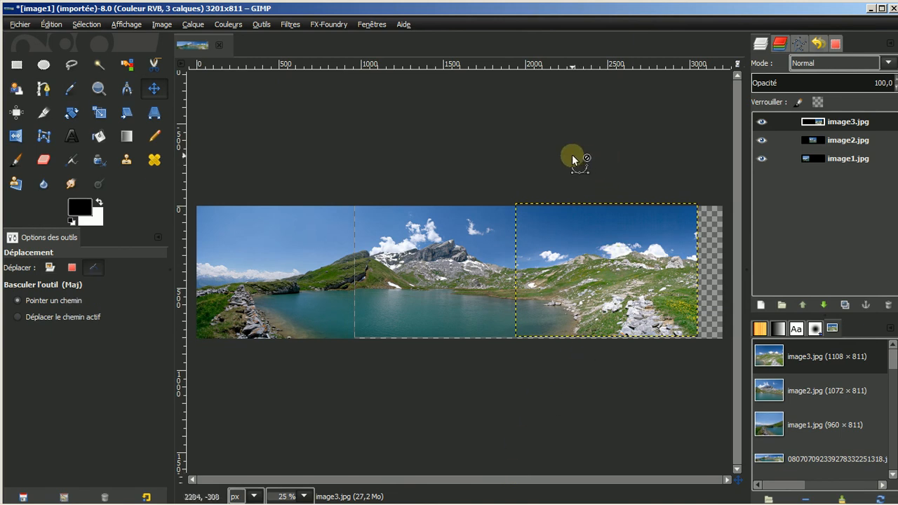
Crop the image from position 0, 0 to about 3031 × 786 px, cutting off the empty right and bottom edges.
{"action": "scroll", "coordinate": [570, 154], "scroll_direction": "down", "scroll_amount": 1}
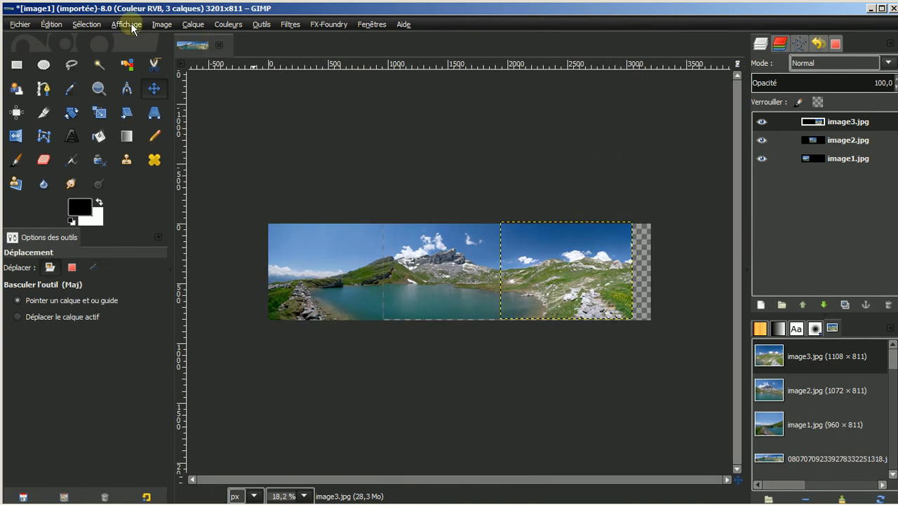
{"action": "left_click", "coordinate": [43, 115]}
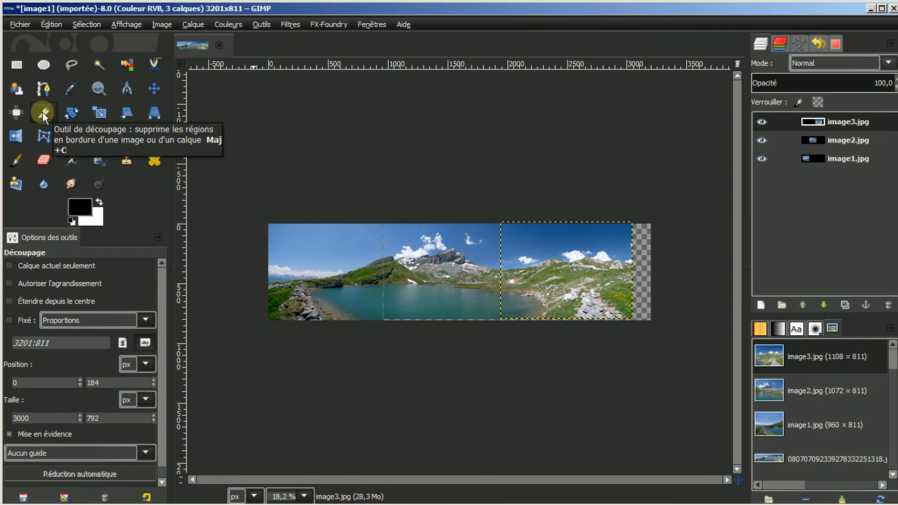
{"action": "left_click_drag", "start_coordinate": [317, 249], "coordinate": [589, 300]}
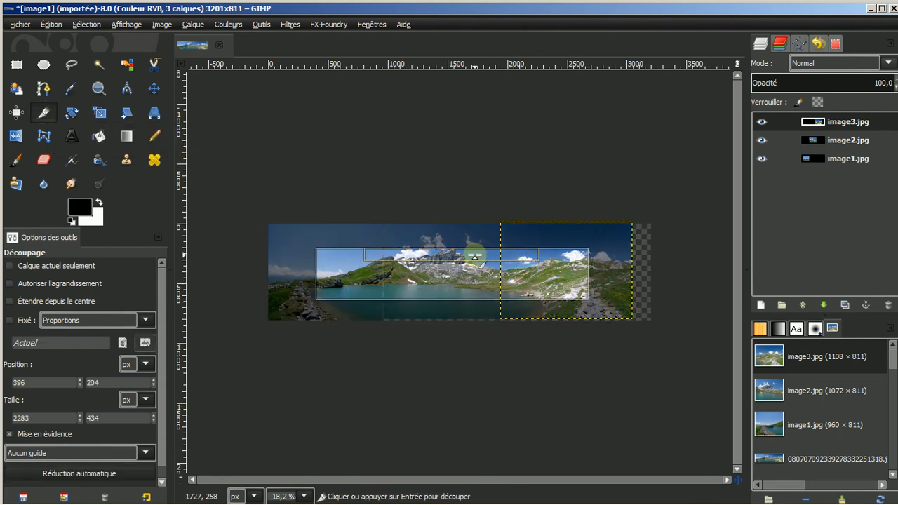
{"action": "left_click_drag", "start_coordinate": [474, 254], "coordinate": [480, 229]}
{"action": "left_click_drag", "start_coordinate": [340, 267], "coordinate": [279, 261]}
{"action": "left_click_drag", "start_coordinate": [401, 285], "coordinate": [418, 306]}
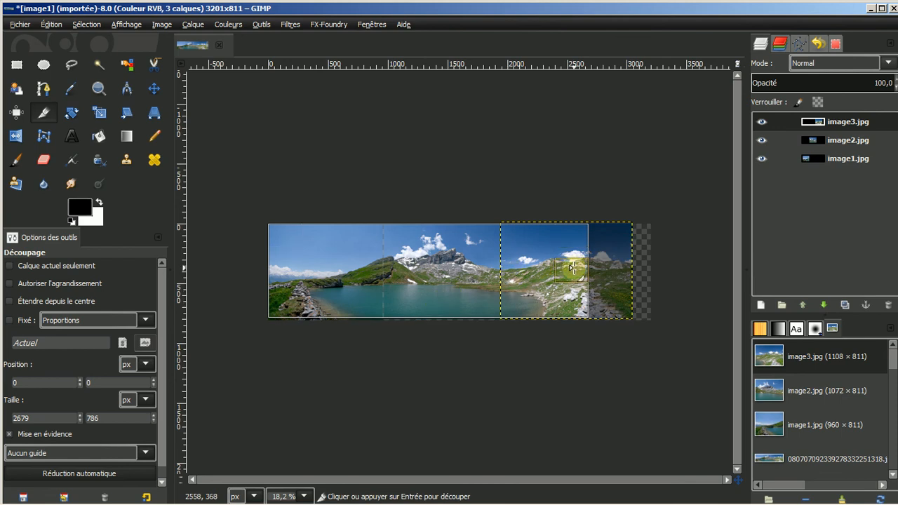
{"action": "left_click_drag", "start_coordinate": [575, 269], "coordinate": [599, 270]}
{"action": "left_click", "coordinate": [445, 268]}
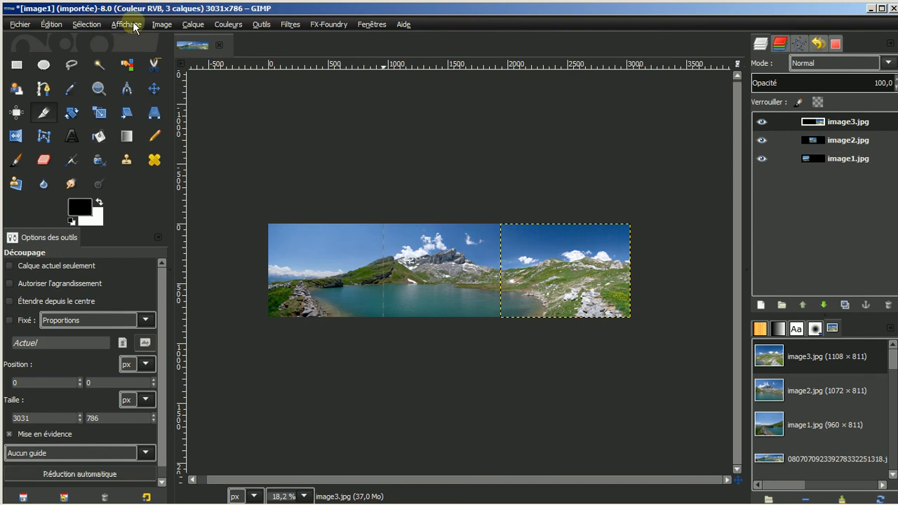
Flatten the three aligned layers into a single layer.
{"action": "left_click", "coordinate": [157, 25]}
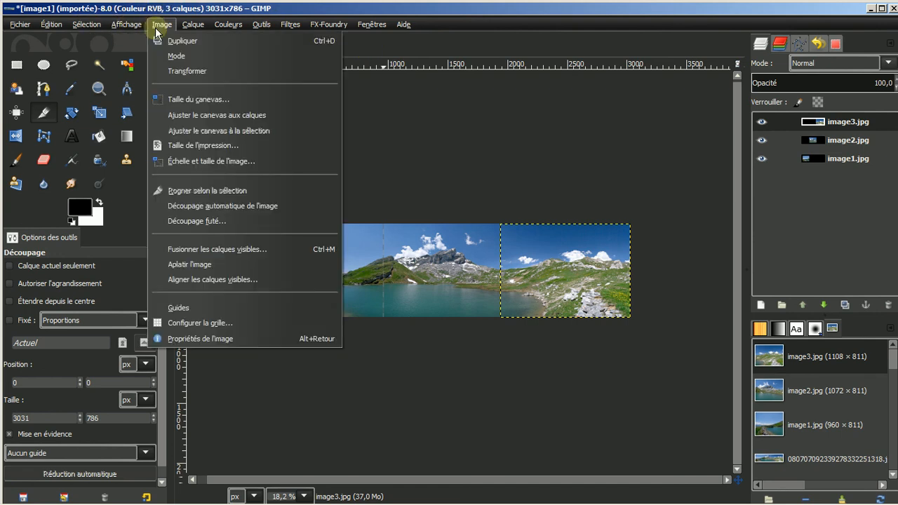
{"action": "left_click", "coordinate": [199, 261]}
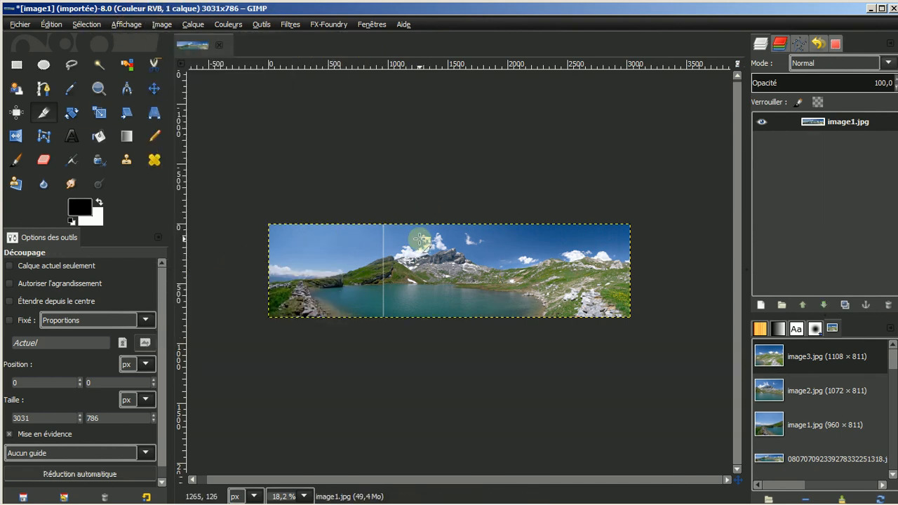
{"action": "scroll", "coordinate": [420, 238], "scroll_direction": "up", "scroll_amount": 1}
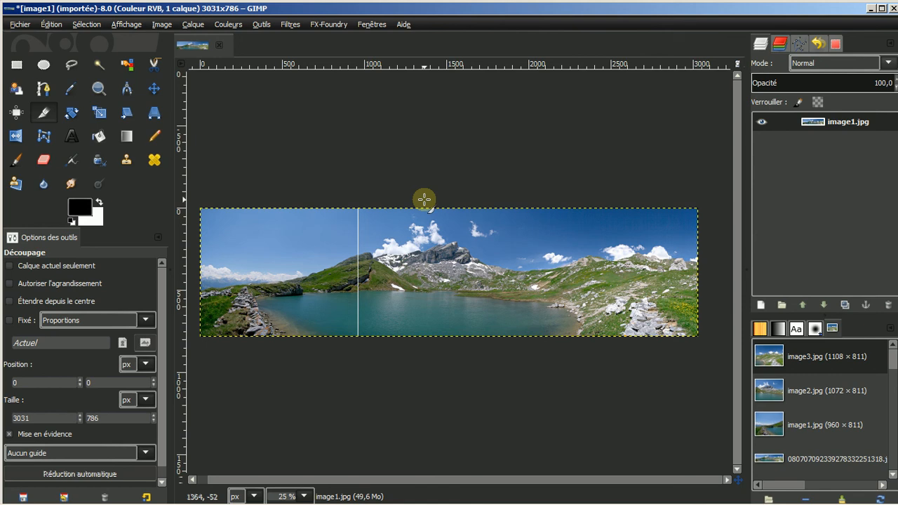
{"action": "left_click", "coordinate": [291, 24]}
{"action": "mouse_move", "coordinate": [309, 221]}
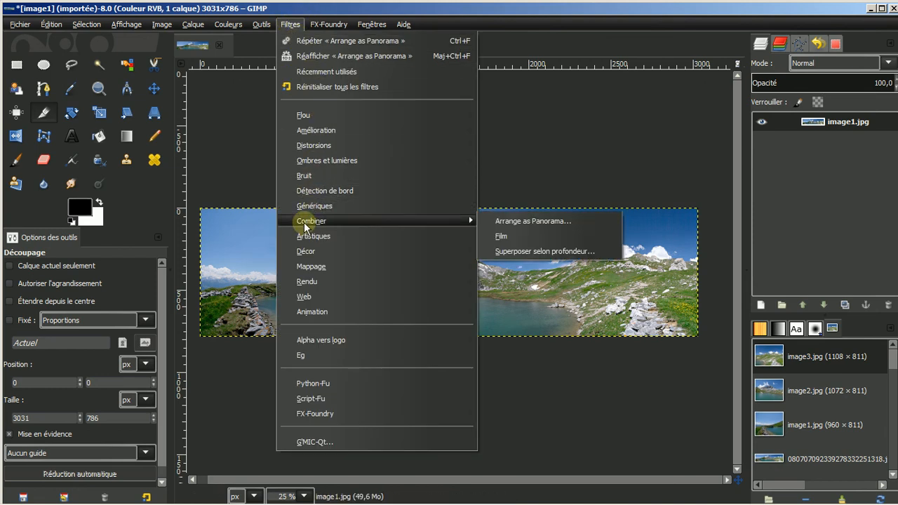
{"action": "left_click", "coordinate": [525, 223]}
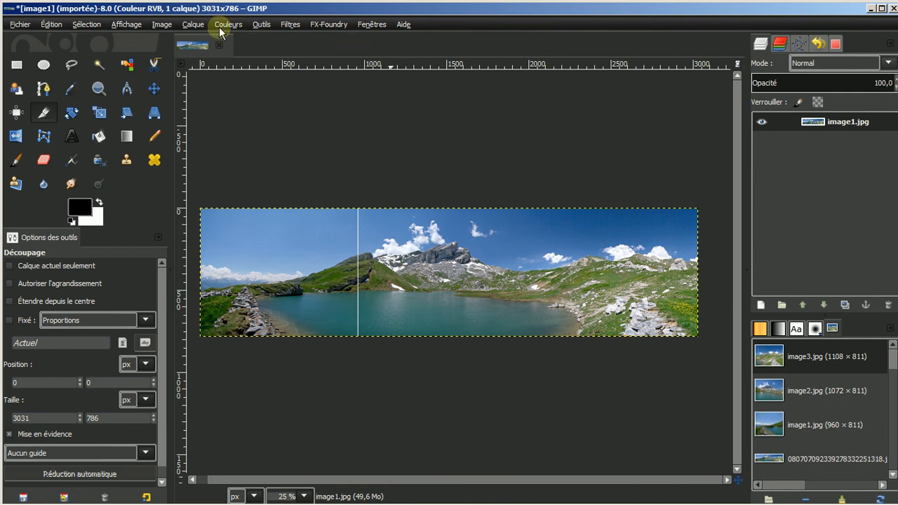
{"action": "left_click", "coordinate": [161, 24]}
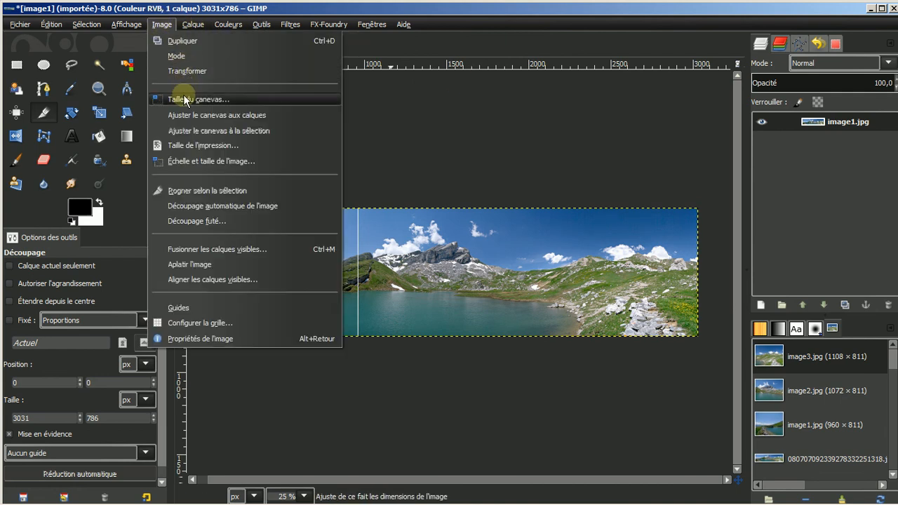
{"action": "left_click", "coordinate": [579, 123]}
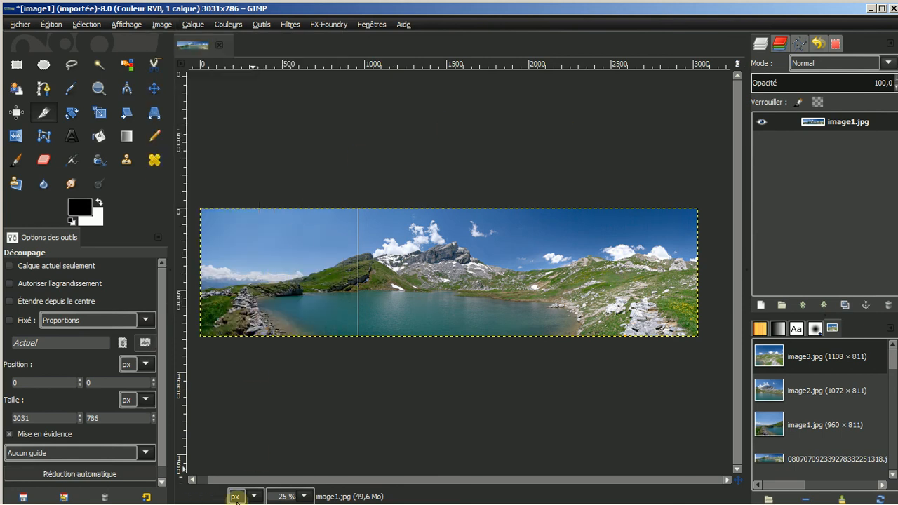